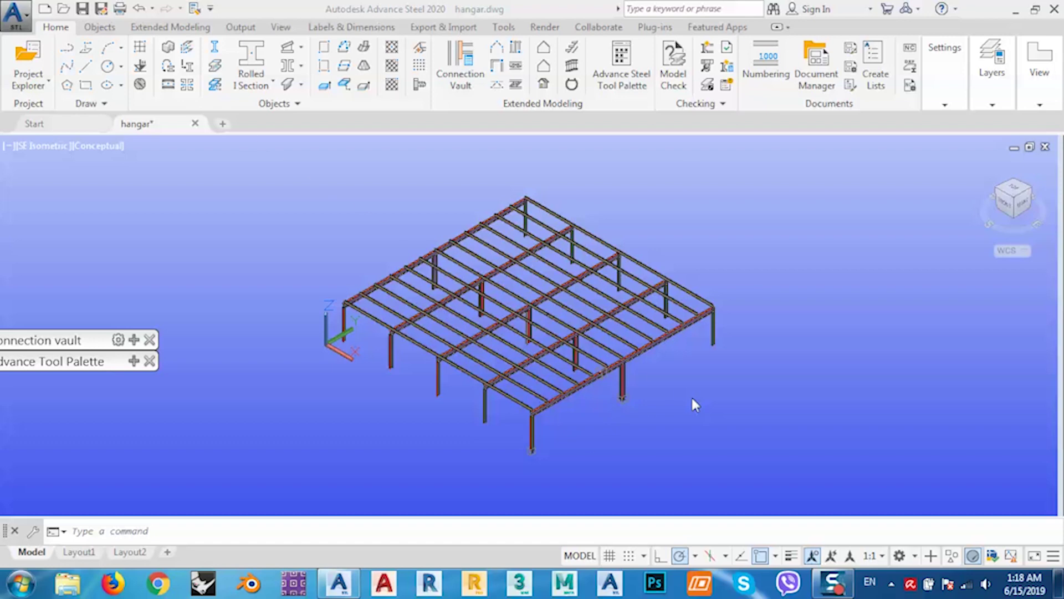
# Step: Pan the hangar frame up-left and browse the Output tab's drawing, BOM and export commands
pyautogui.moveTo(630, 398); pyautogui.dragTo(645, 394, button='middle')
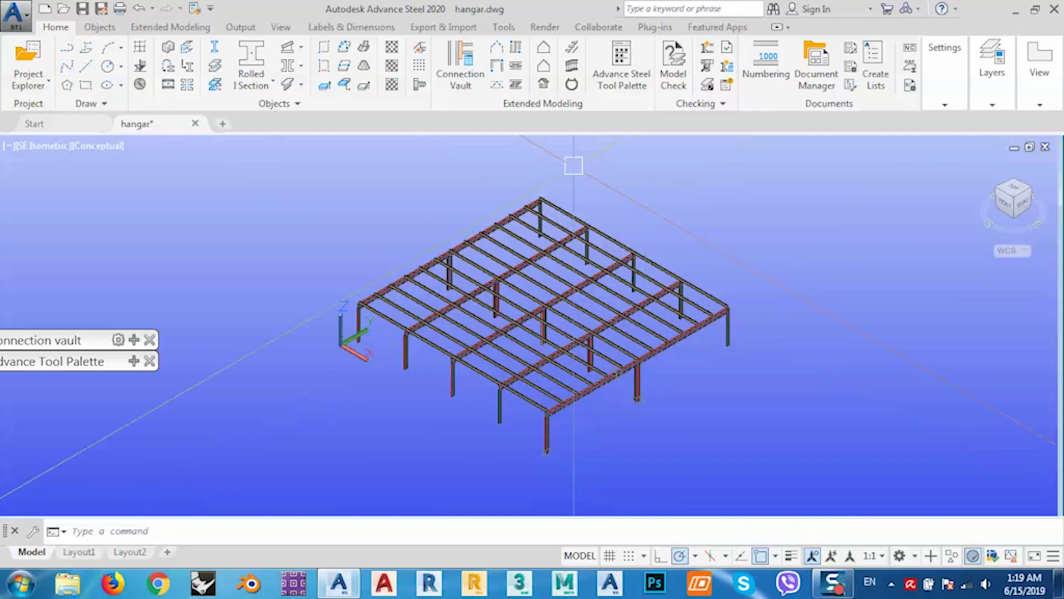
pyautogui.moveTo(620, 222); pyautogui.dragTo(559, 208, button='middle')
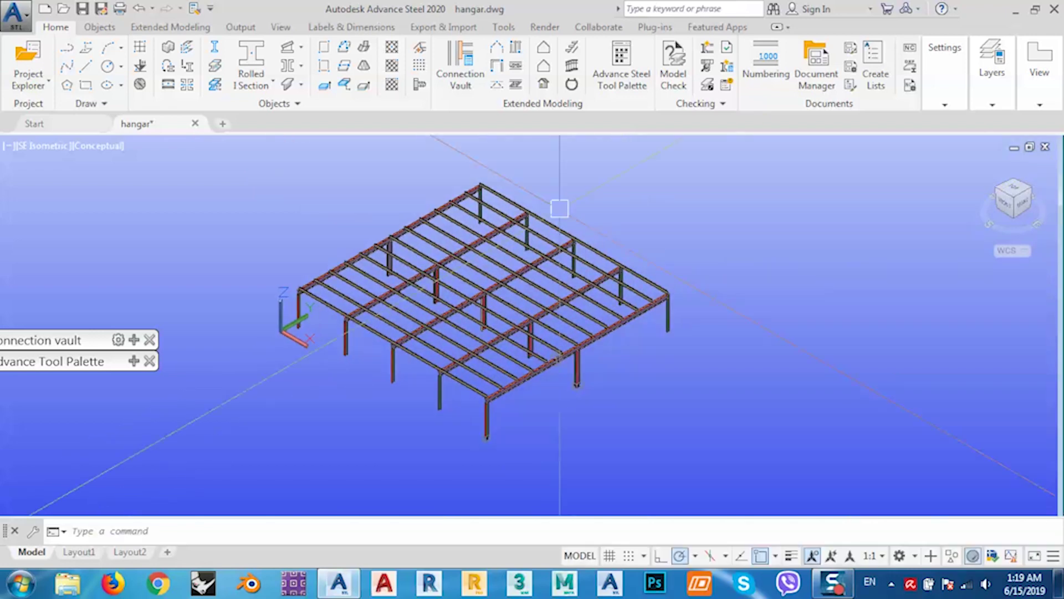
pyautogui.click(240, 27)
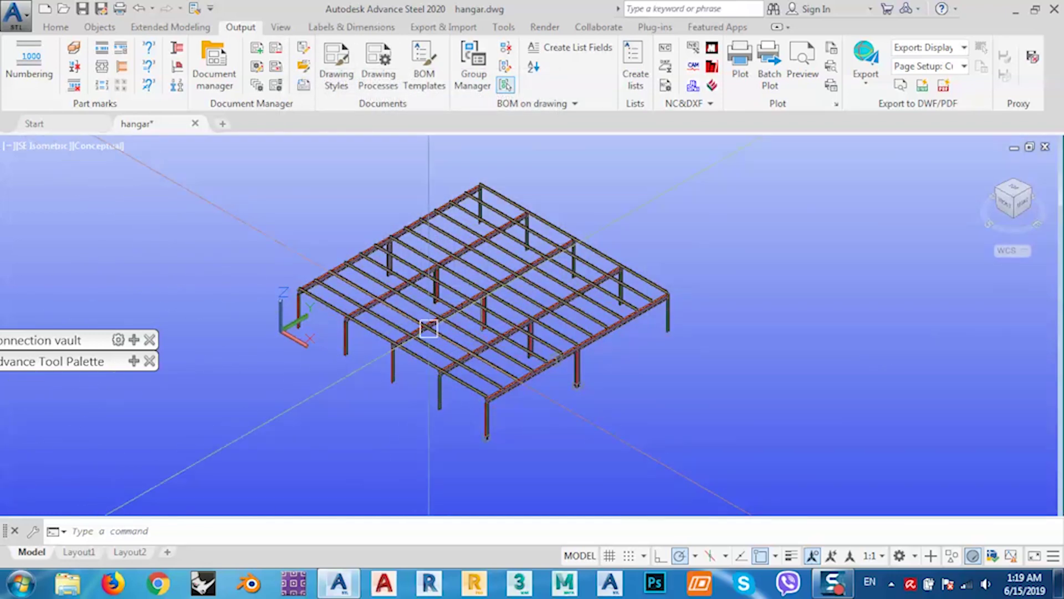
pyautogui.moveTo(428, 328)
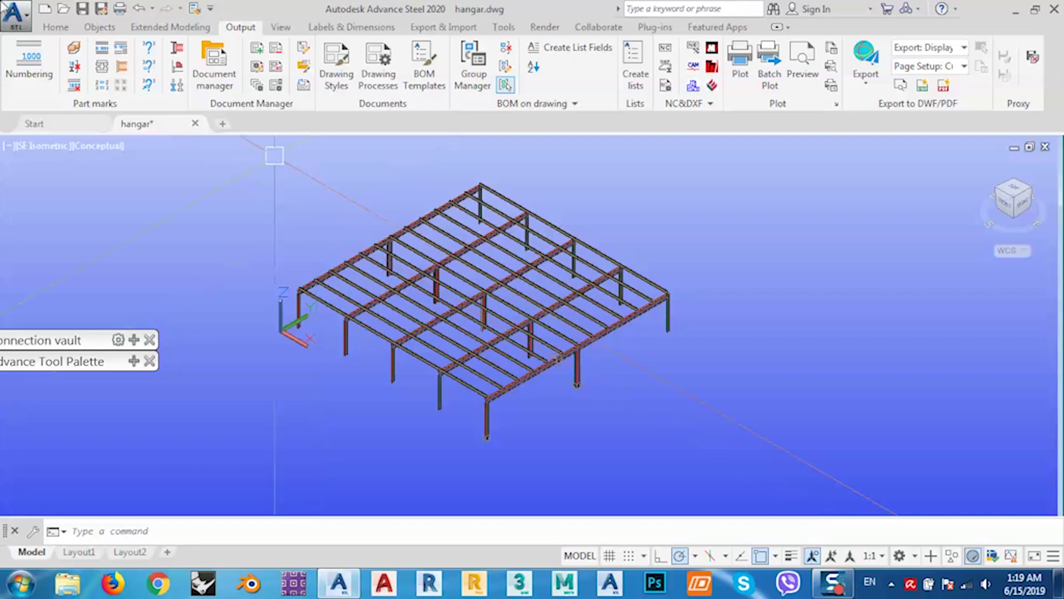
pyautogui.click(56, 28)
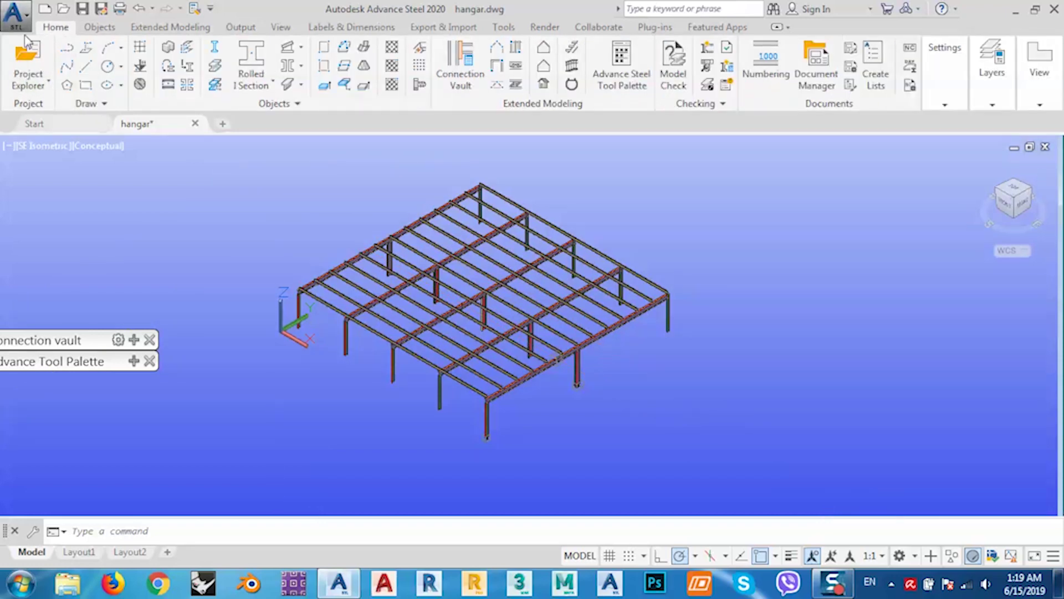
# Step: Review the IPE220, IPE240 and IPE400 parts in the Project Explorer's Model Browser, then close it
pyautogui.click(43, 90)
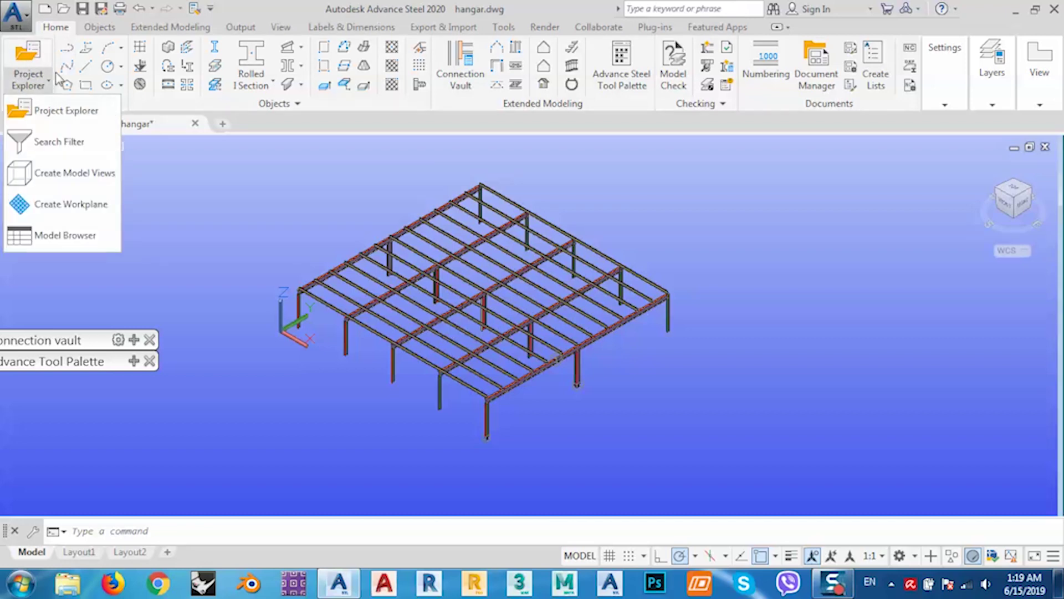
pyautogui.click(57, 240)
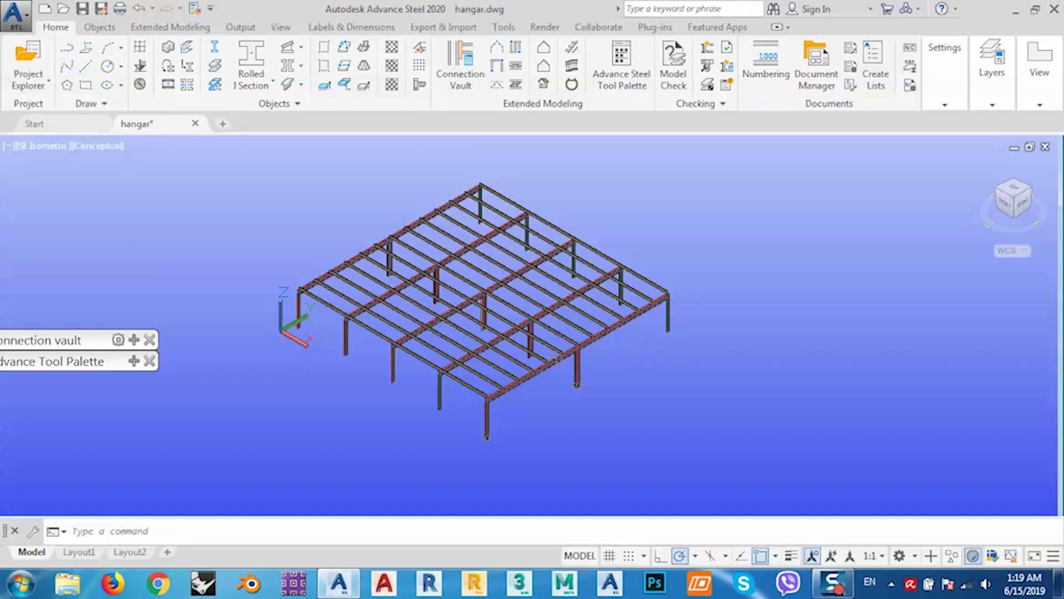
pyautogui.moveTo(466, 44); pyautogui.dragTo(298, 62)
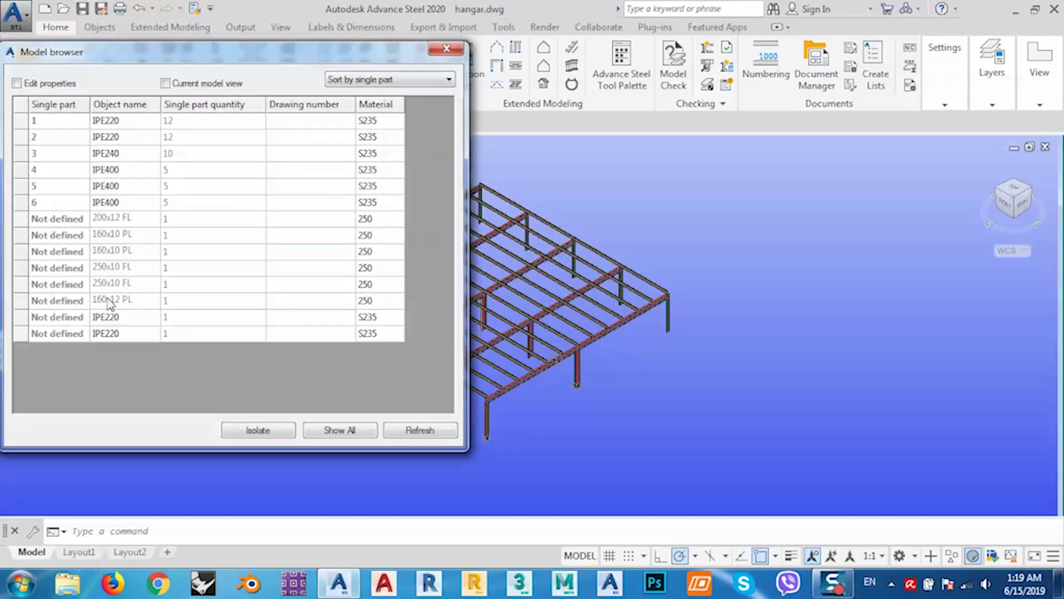
pyautogui.moveTo(192, 63); pyautogui.dragTo(317, 45)
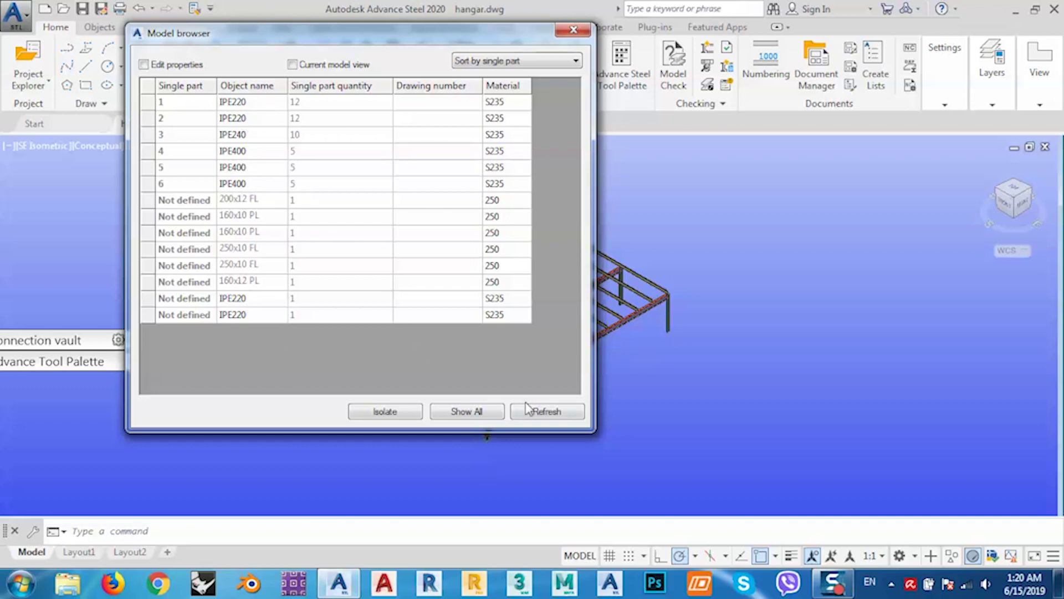
pyautogui.click(572, 30)
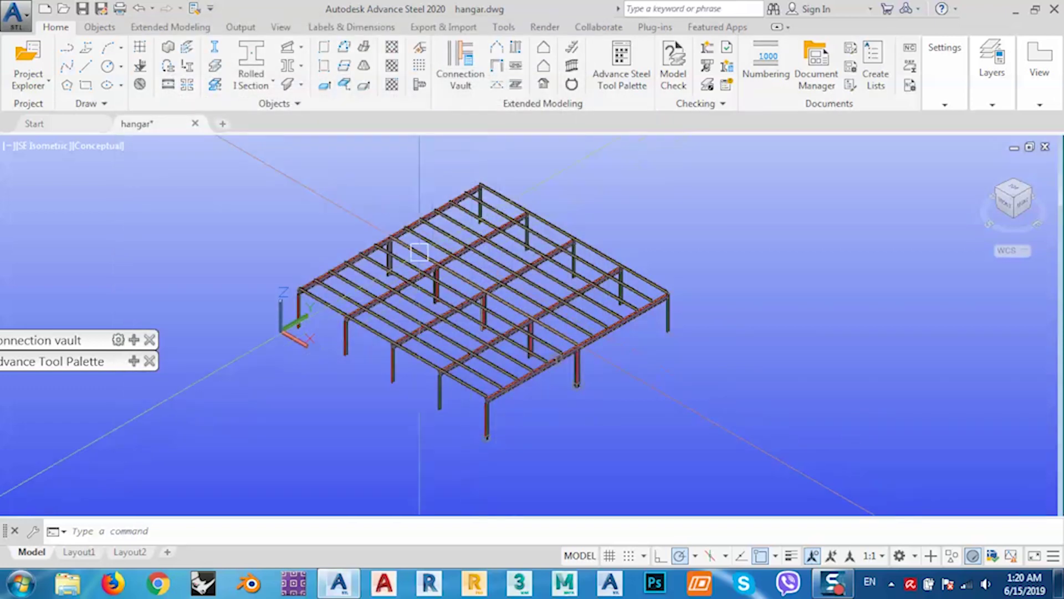
pyautogui.scroll(7, 364, 268)
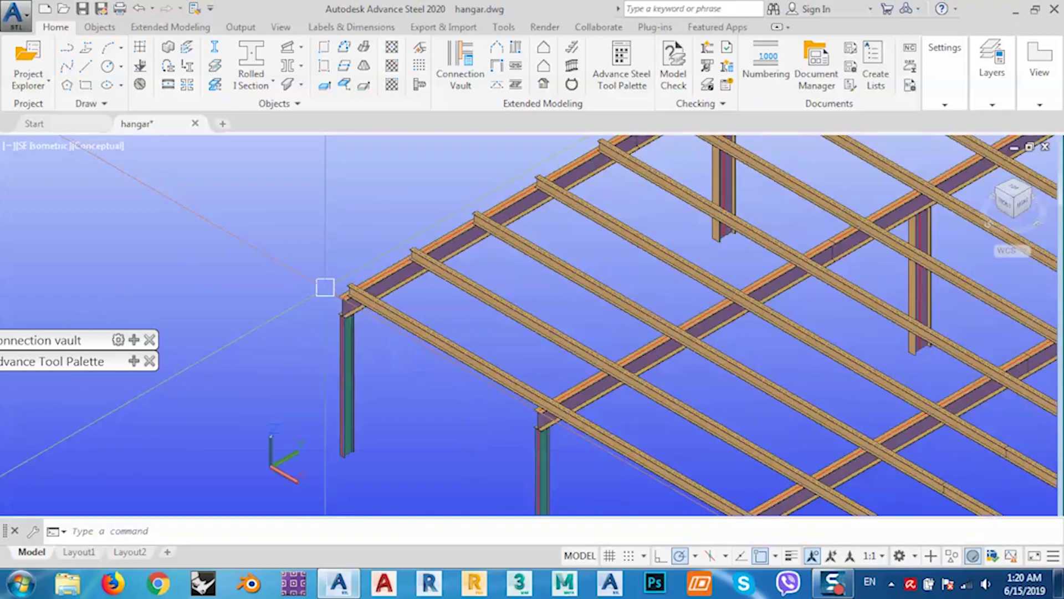
pyautogui.scroll(2, 338, 297)
pyautogui.scroll(-8, 415, 285)
pyautogui.moveTo(651, 475); pyautogui.dragTo(637, 460, button='middle')
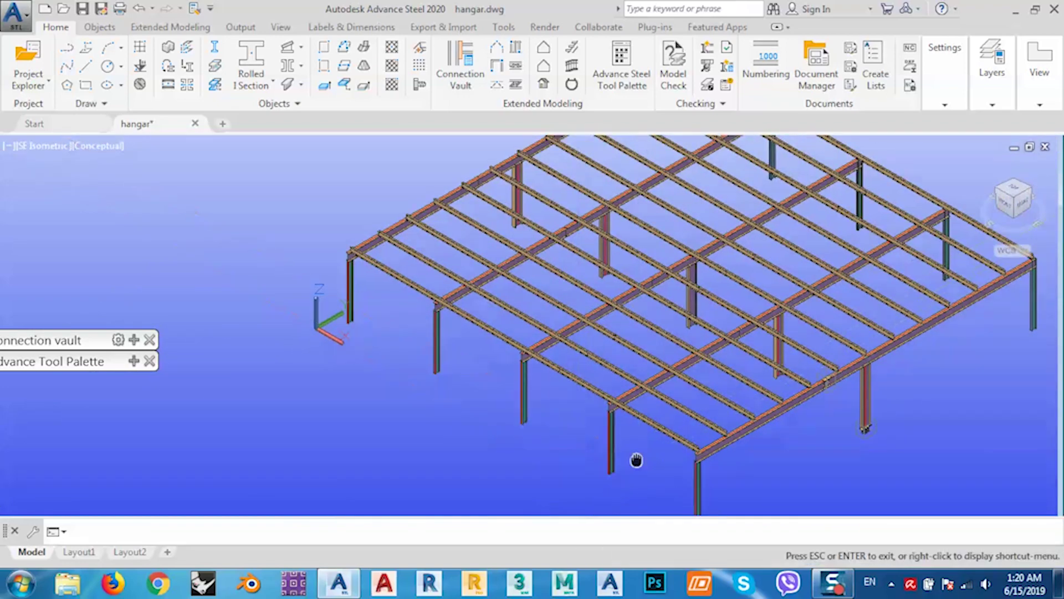
pyautogui.scroll(8, 587, 365)
pyautogui.scroll(-6, 640, 381)
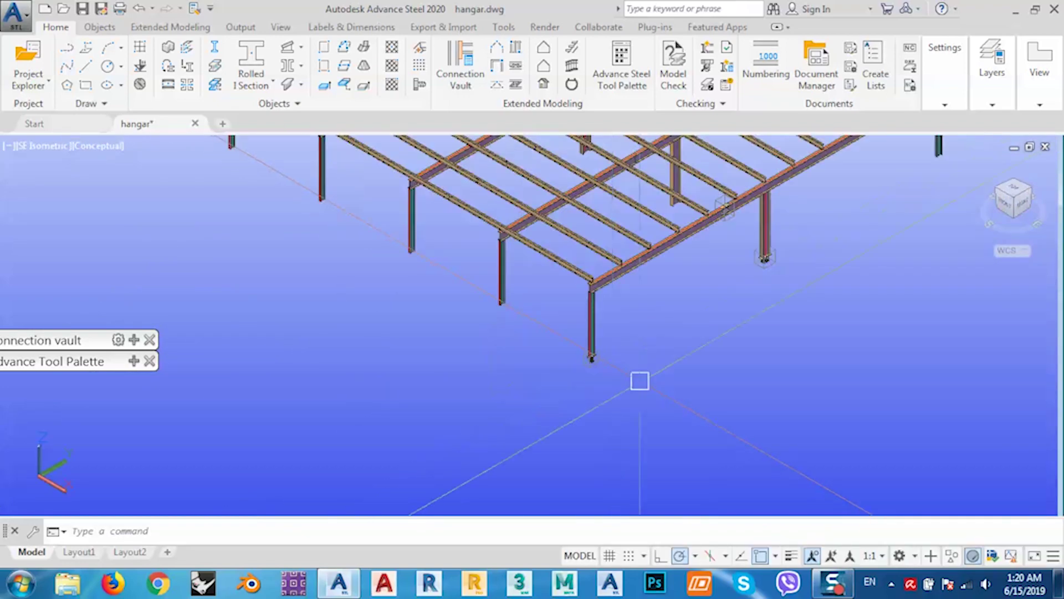
pyautogui.scroll(-6, 610, 355)
pyautogui.scroll(5, 651, 316)
pyautogui.moveTo(634, 327); pyautogui.dragTo(560, 399, button='middle')
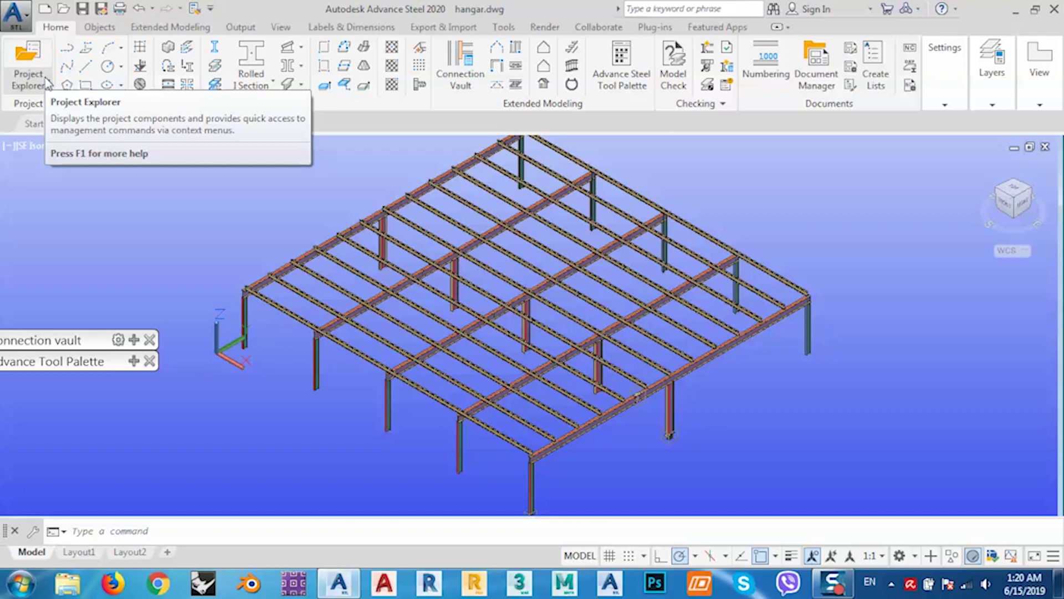
pyautogui.click(21, 56)
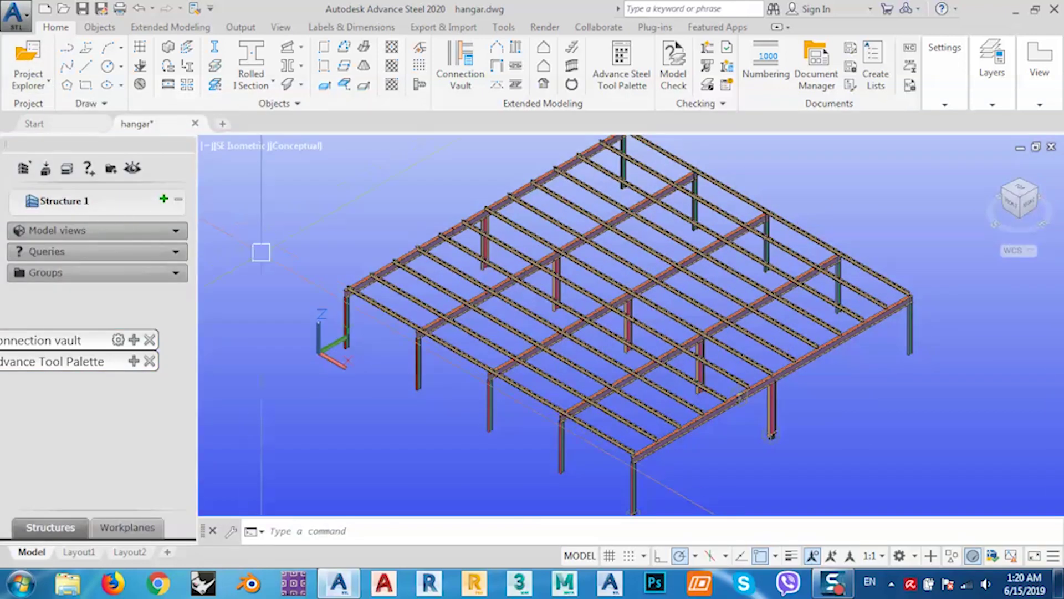
# Step: Start a new query searching for IPE DIN 1025-5 IPE220 steel beams
pyautogui.moveTo(352, 261); pyautogui.dragTo(380, 258, button='middle')
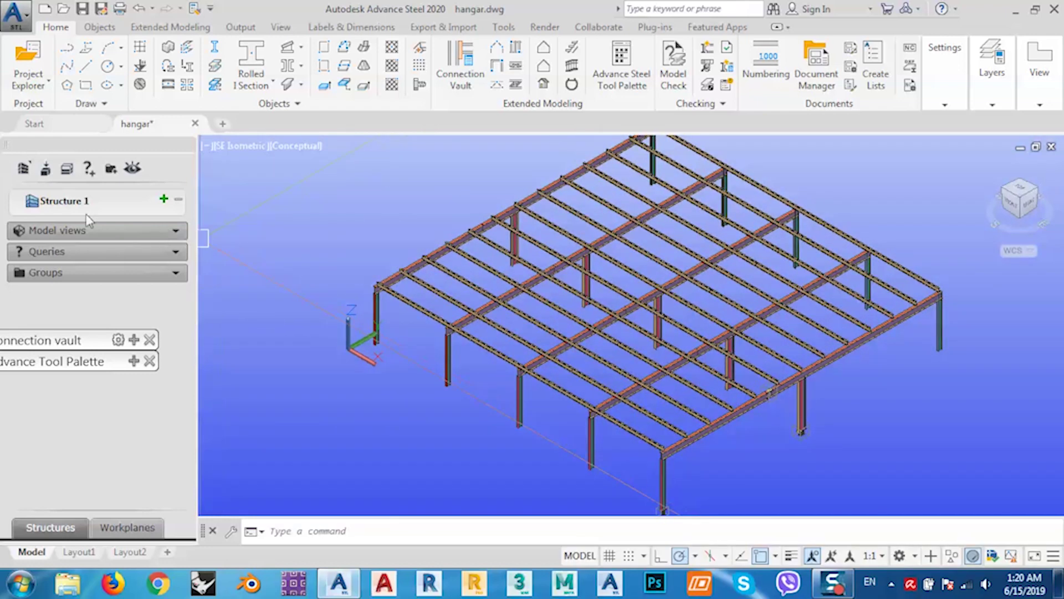
pyautogui.click(87, 168)
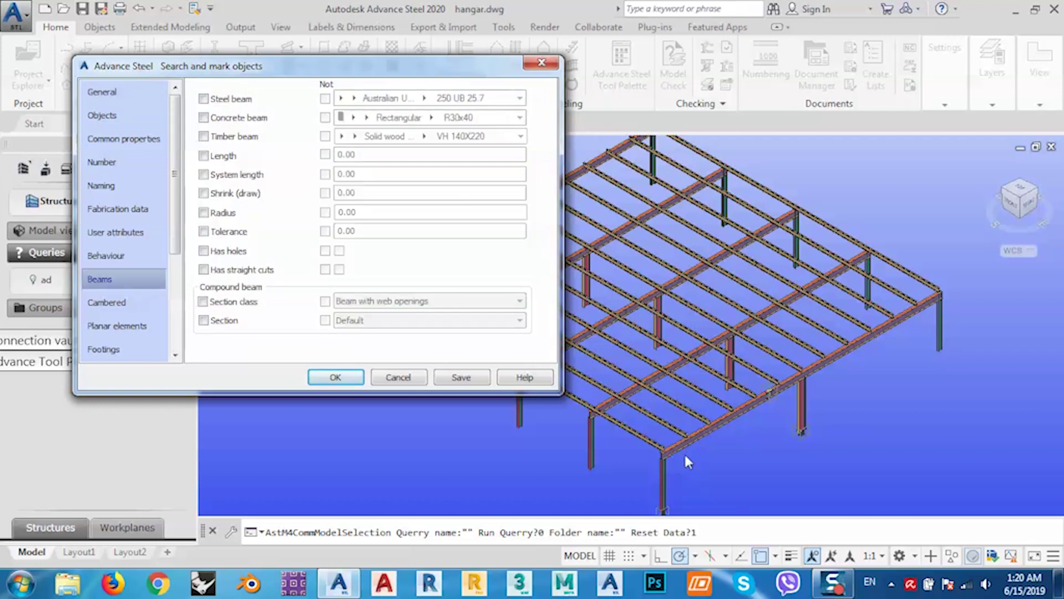
pyautogui.click(204, 98)
pyautogui.click(353, 98)
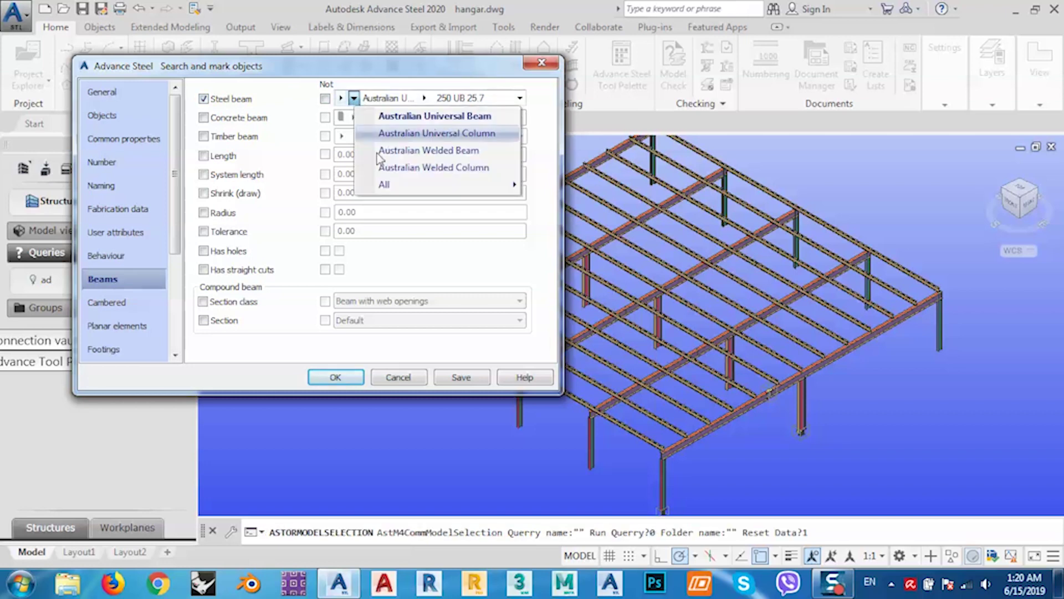
pyautogui.moveTo(435, 186)
pyautogui.scroll(-4, 649, 418)
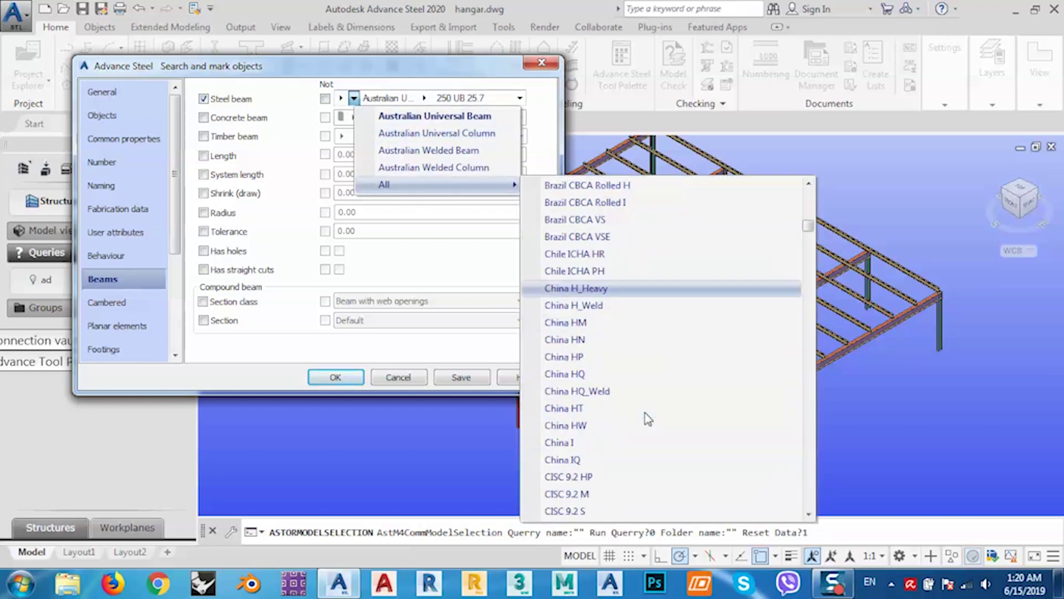
pyautogui.scroll(-15, 649, 419)
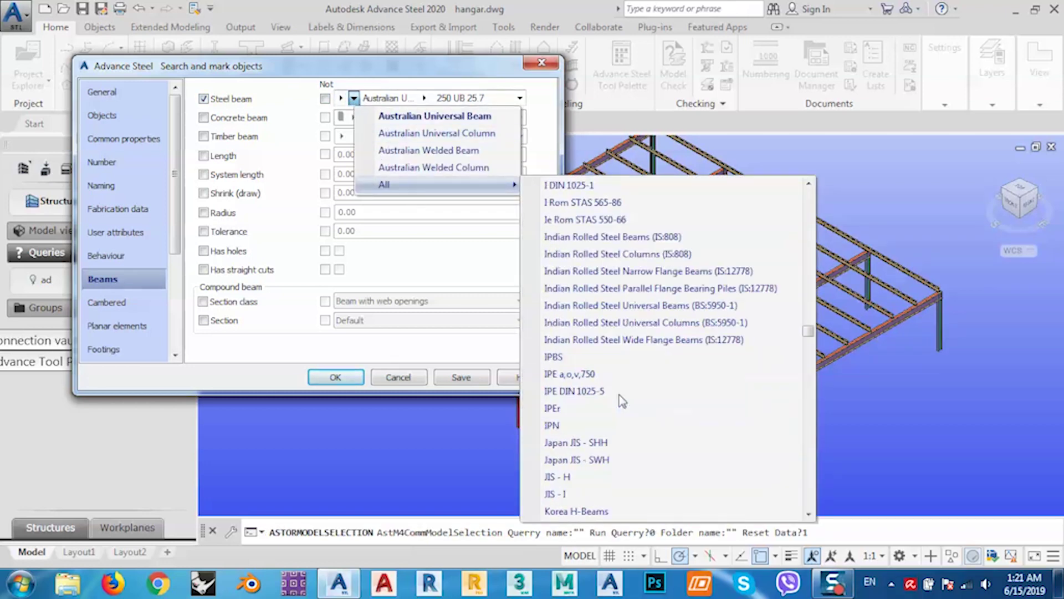
pyautogui.click(575, 391)
pyautogui.click(432, 97)
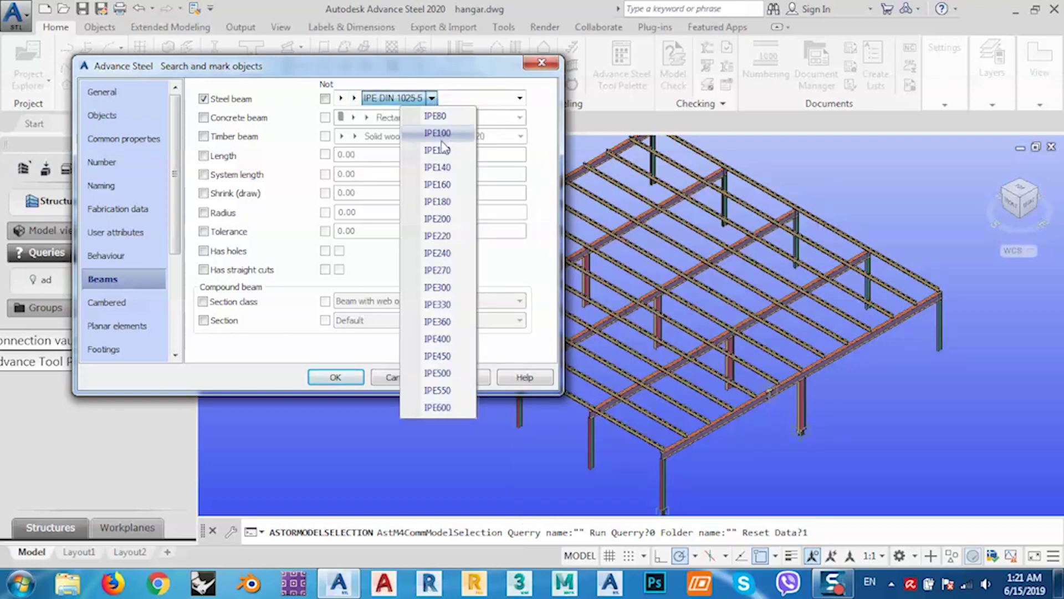
pyautogui.click(436, 237)
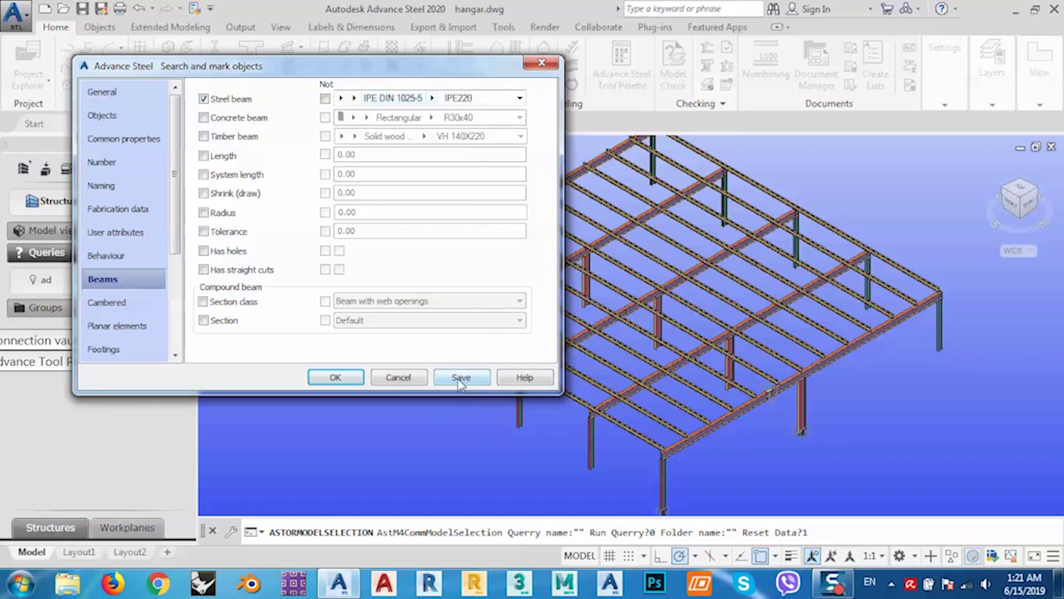
# Step: Save the query as IPE220 and run it to mark the IPE220 beams
pyautogui.click(459, 378)
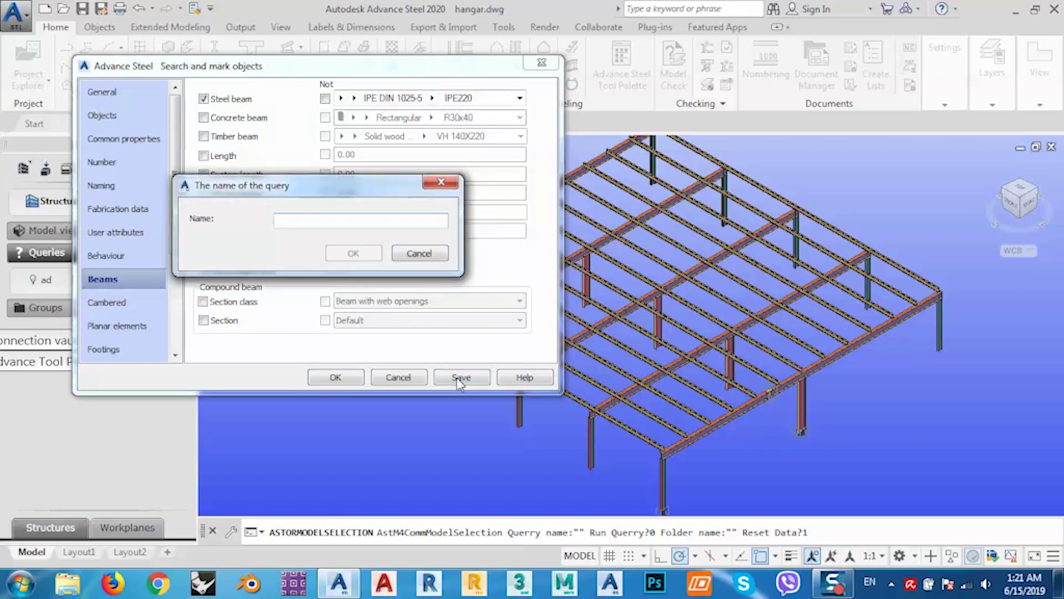
pyautogui.write('IPE220')
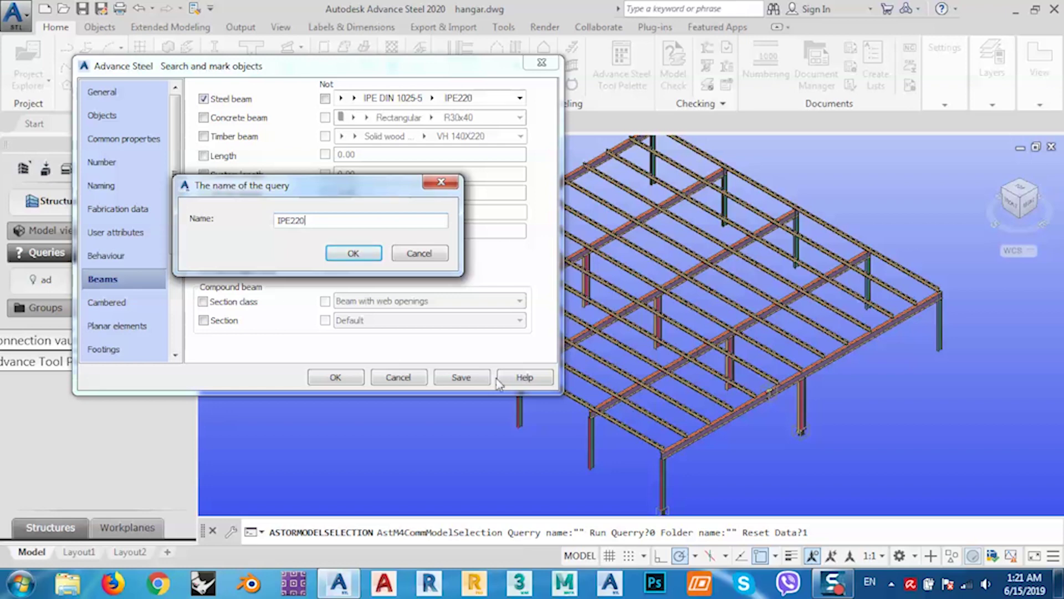
pyautogui.click(353, 254)
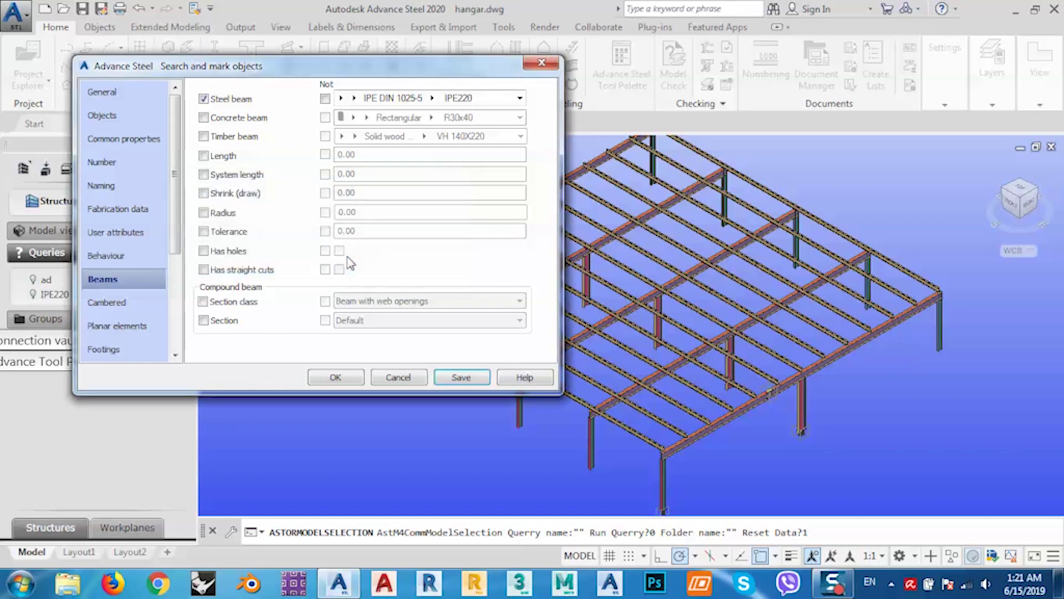
pyautogui.click(339, 377)
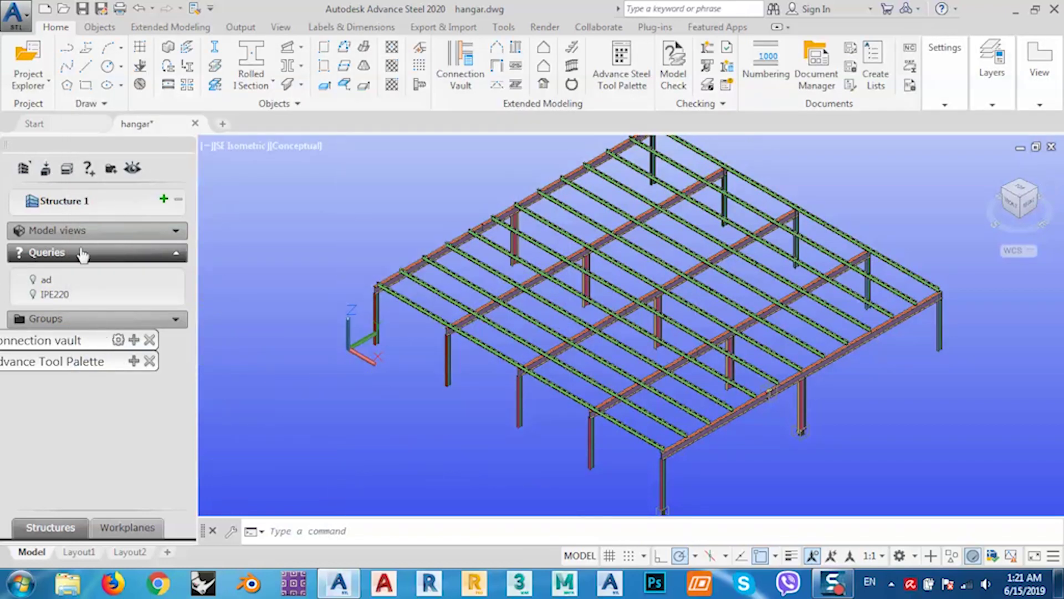
# Step: Start a new query over the complete model with Magenta marking colour
pyautogui.click(87, 170)
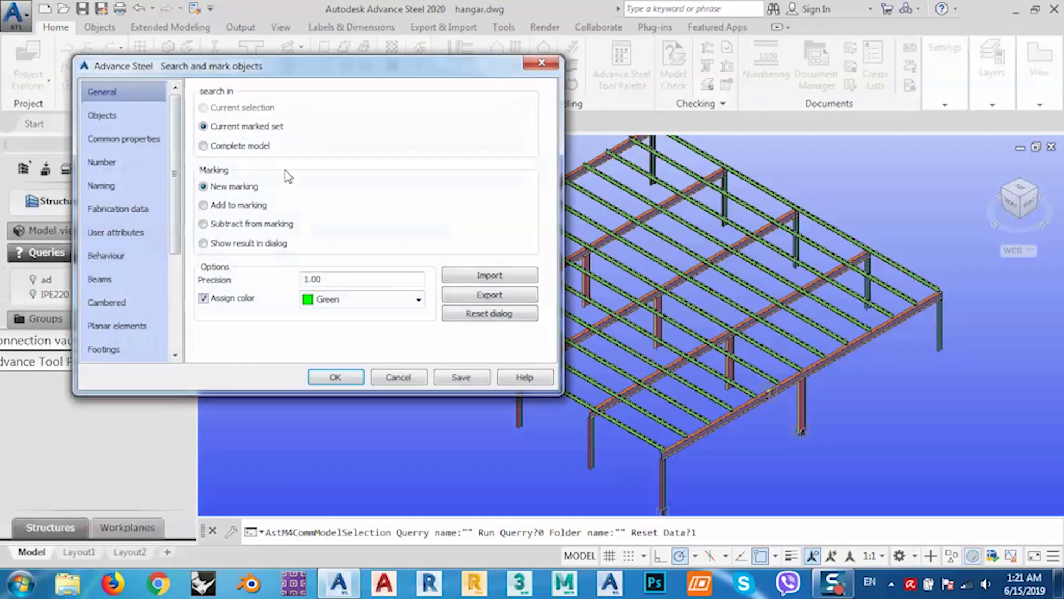
pyautogui.click(225, 149)
pyautogui.click(324, 299)
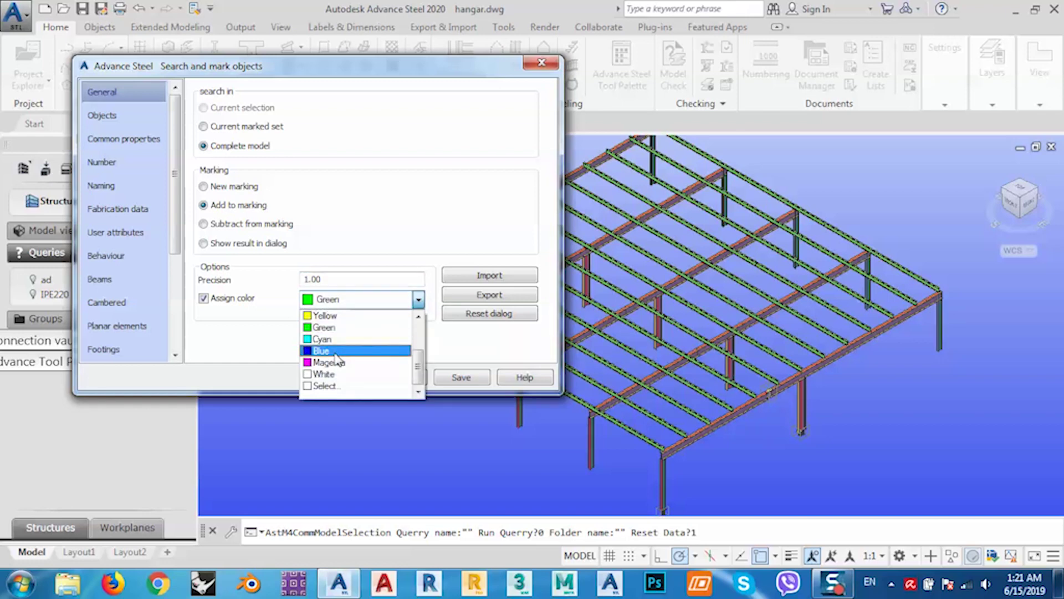
pyautogui.click(333, 362)
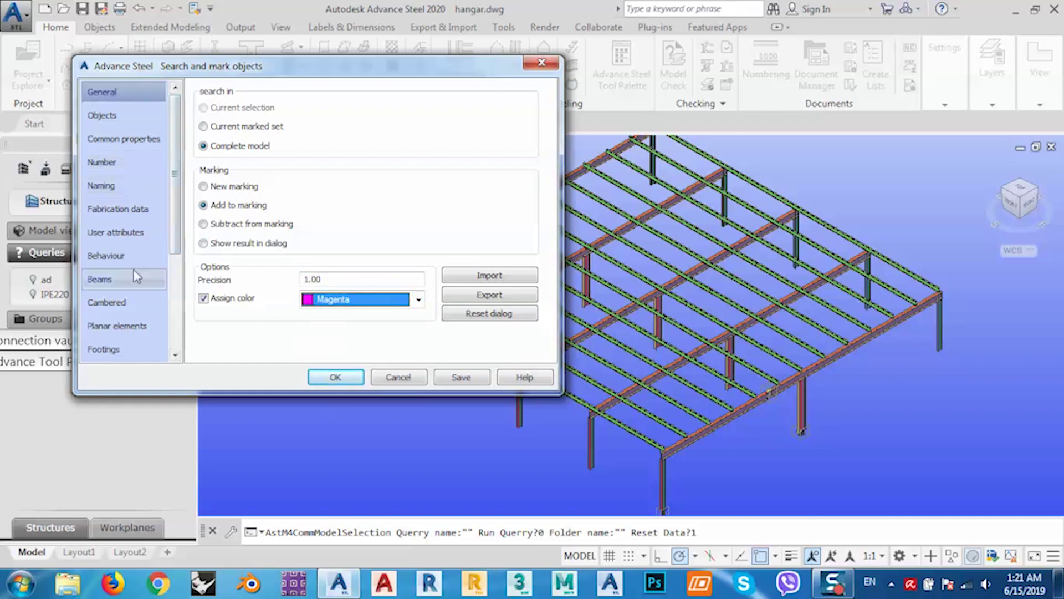
# Step: Restrict the search to IPE DIN 1025-5 IPE240 steel beams
pyautogui.click(100, 279)
pyautogui.click(204, 99)
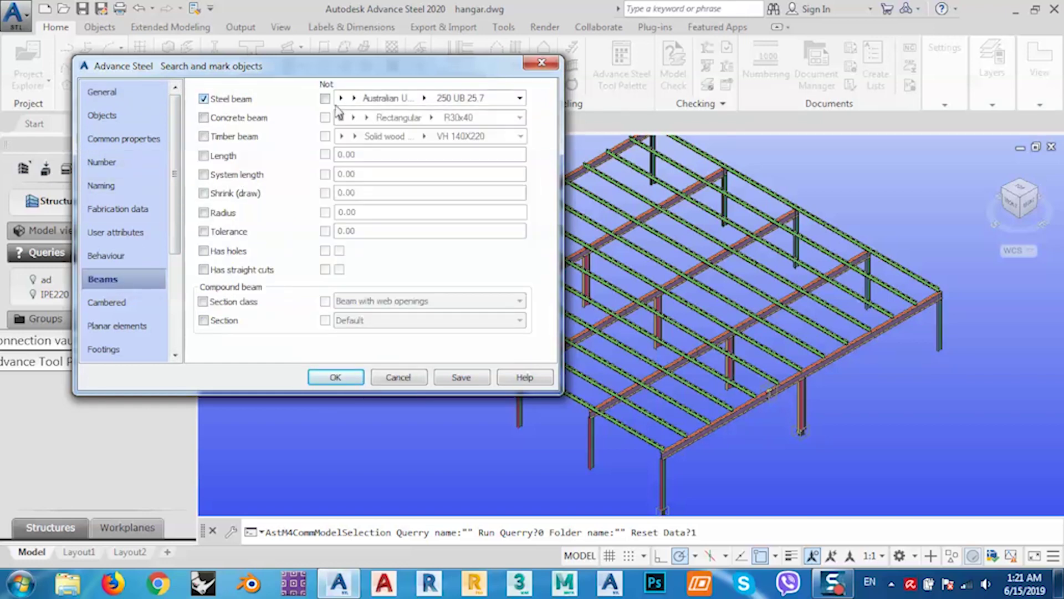
pyautogui.click(353, 98)
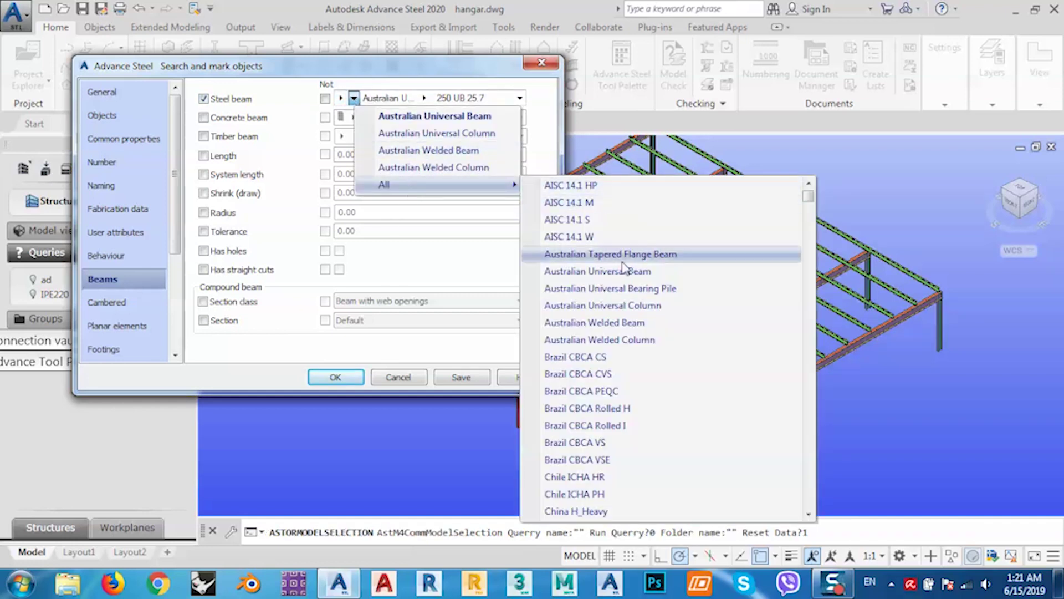
pyautogui.scroll(-15, 582, 426)
pyautogui.scroll(-7, 582, 426)
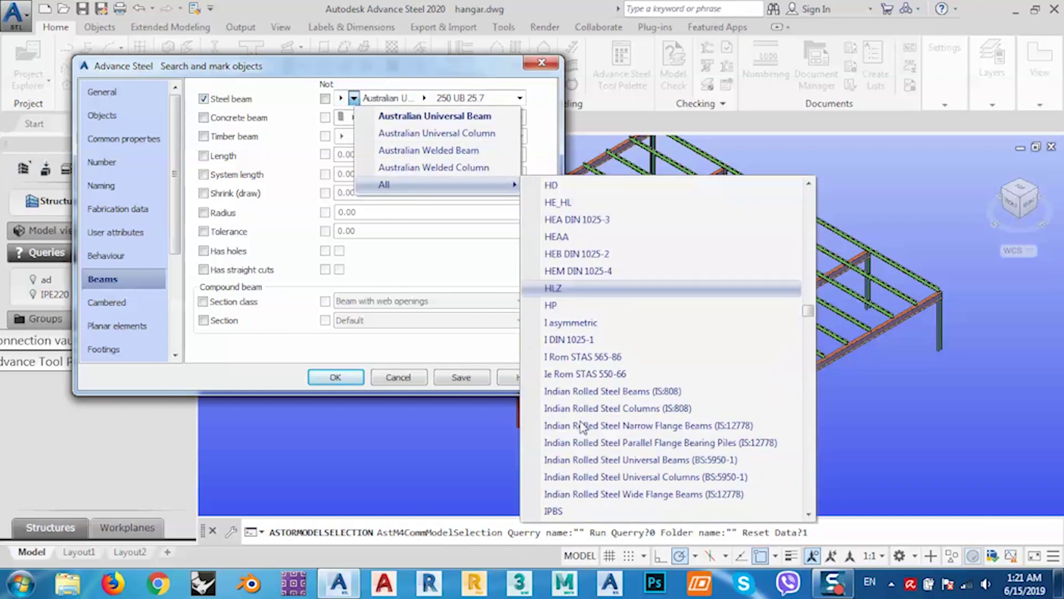
pyautogui.click(571, 304)
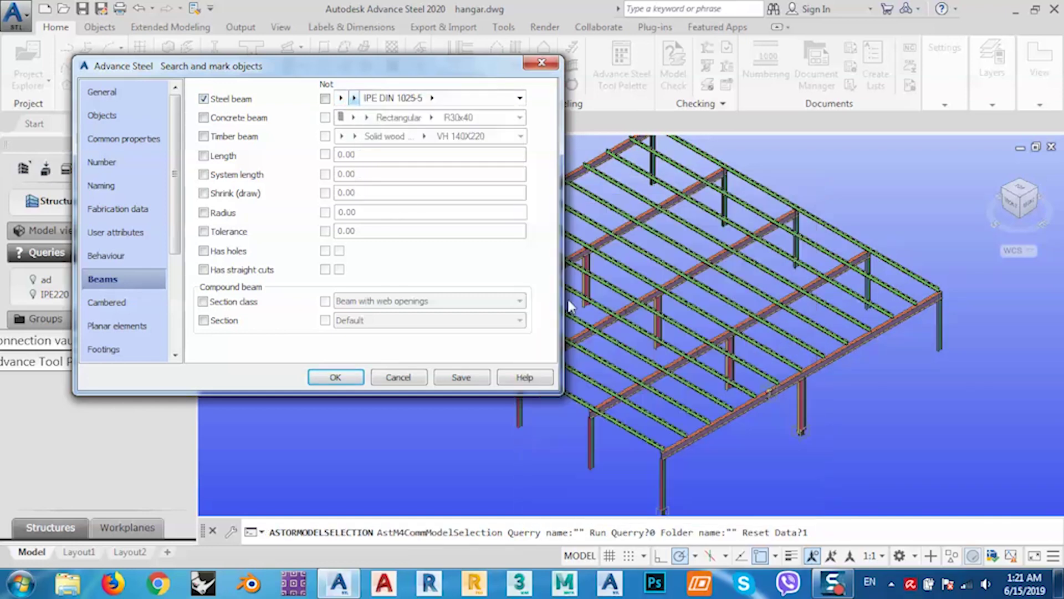
pyautogui.click(432, 99)
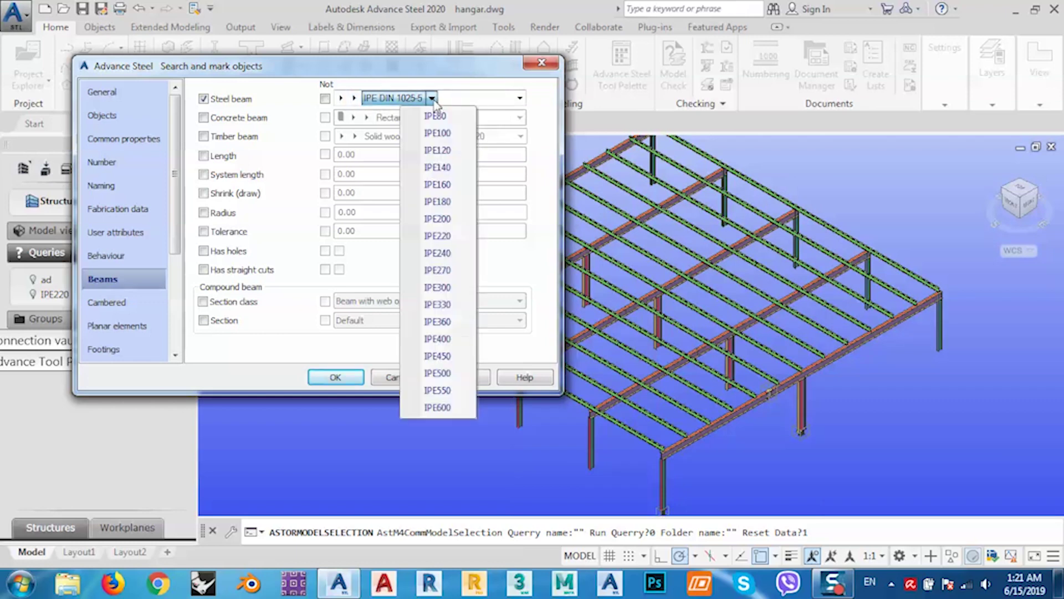
pyautogui.click(438, 255)
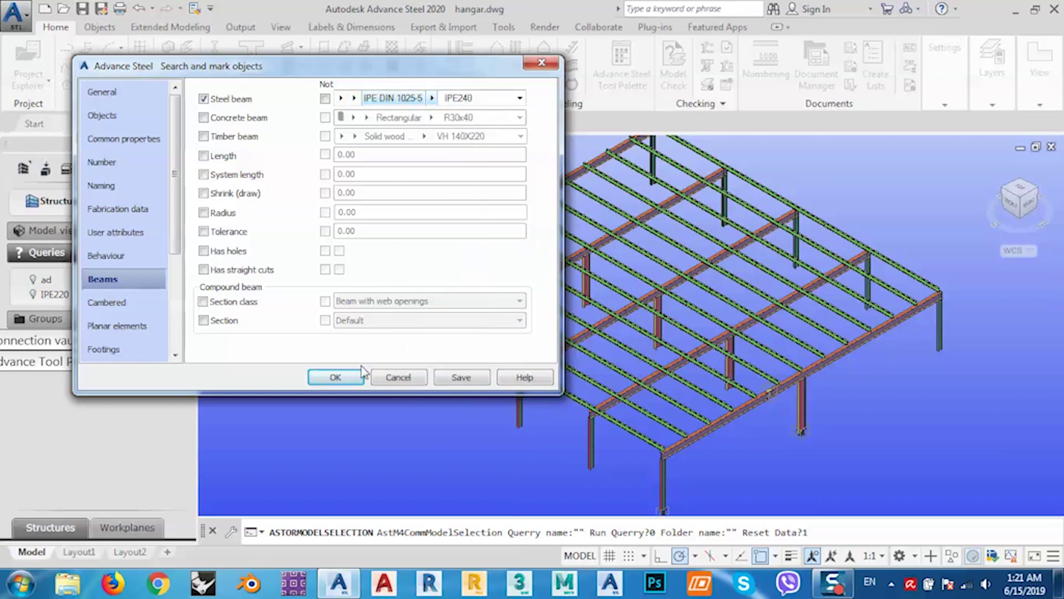
# Step: Save the query as IPE240 and run it, then pan up over the frame
pyautogui.click(452, 380)
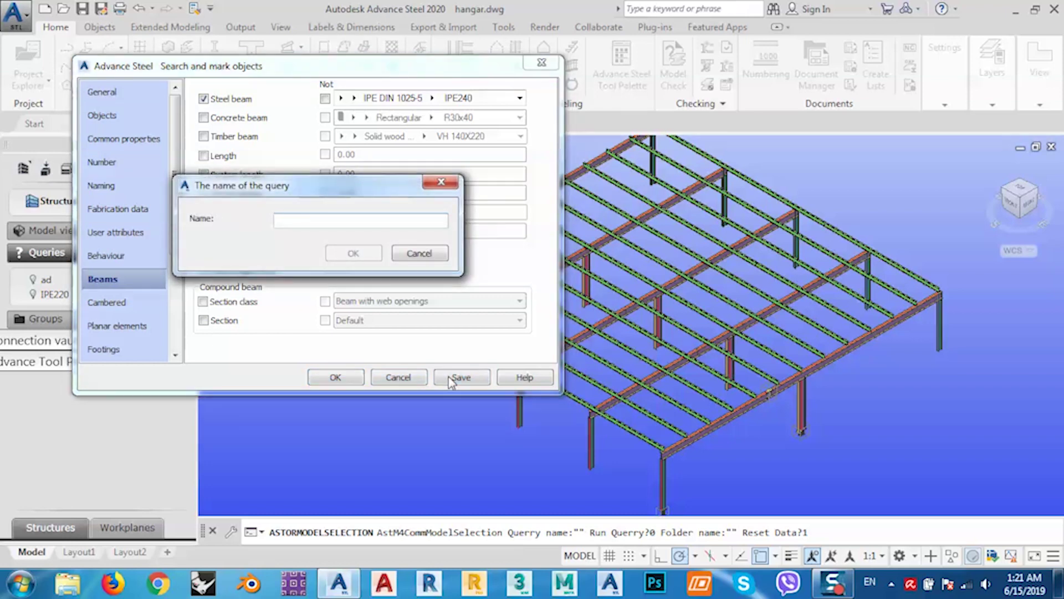
pyautogui.write('IPE')
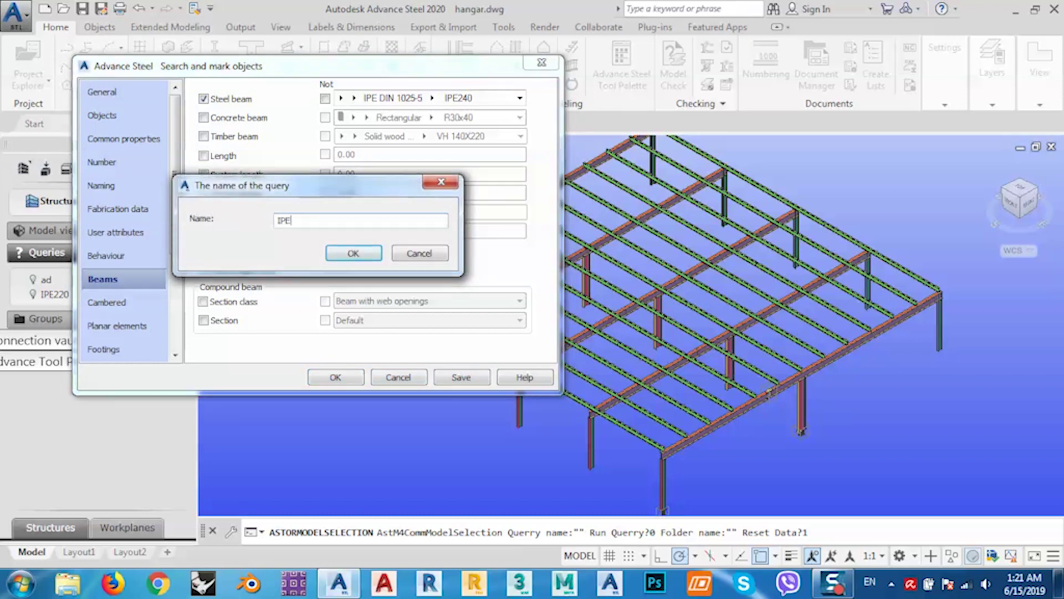
pyautogui.write('240')
pyautogui.click(351, 253)
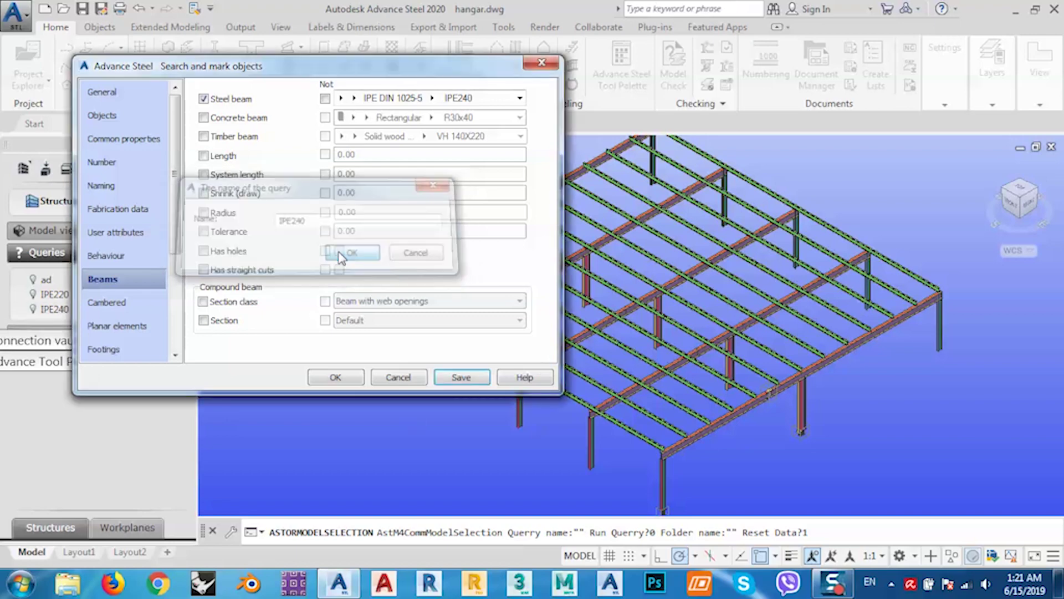
pyautogui.click(336, 378)
pyautogui.scroll(6, 579, 438)
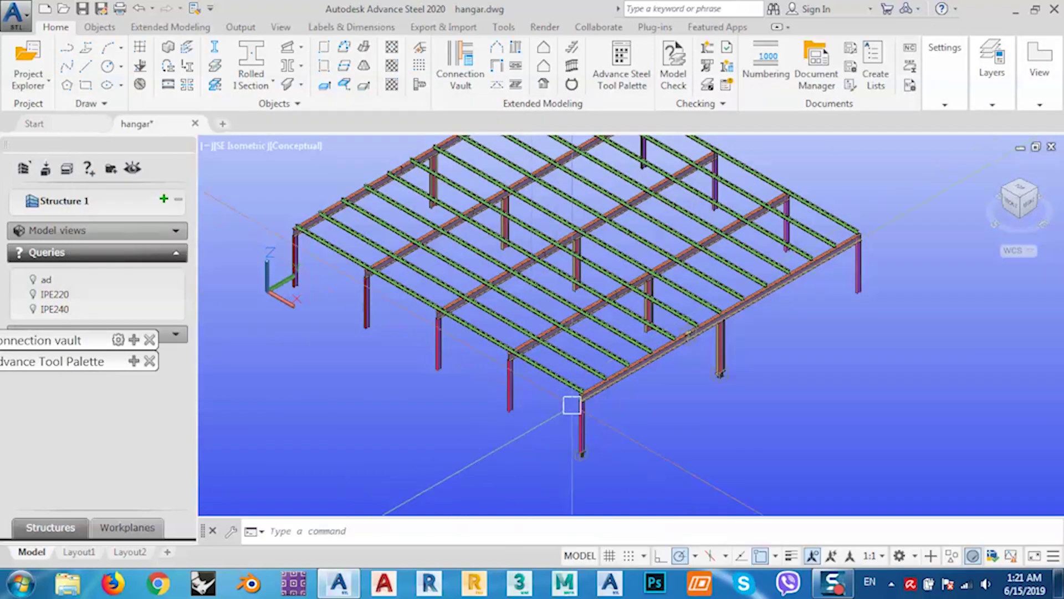
pyautogui.moveTo(590, 413); pyautogui.dragTo(587, 350, button='middle')
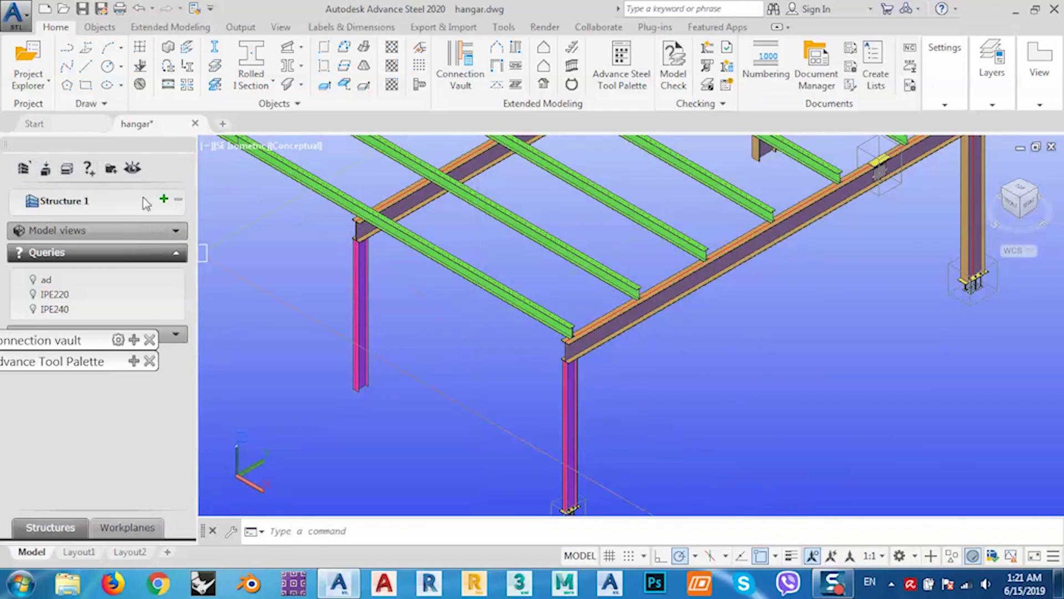
# Step: Start a new search-and-mark query with Yellow marking colour
pyautogui.click(88, 167)
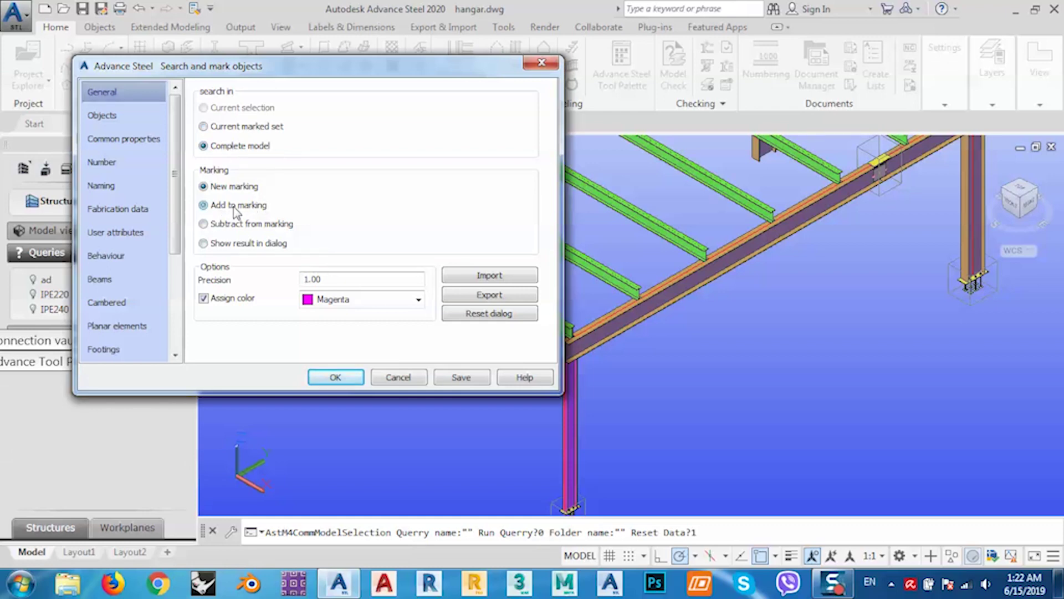
pyautogui.click(363, 305)
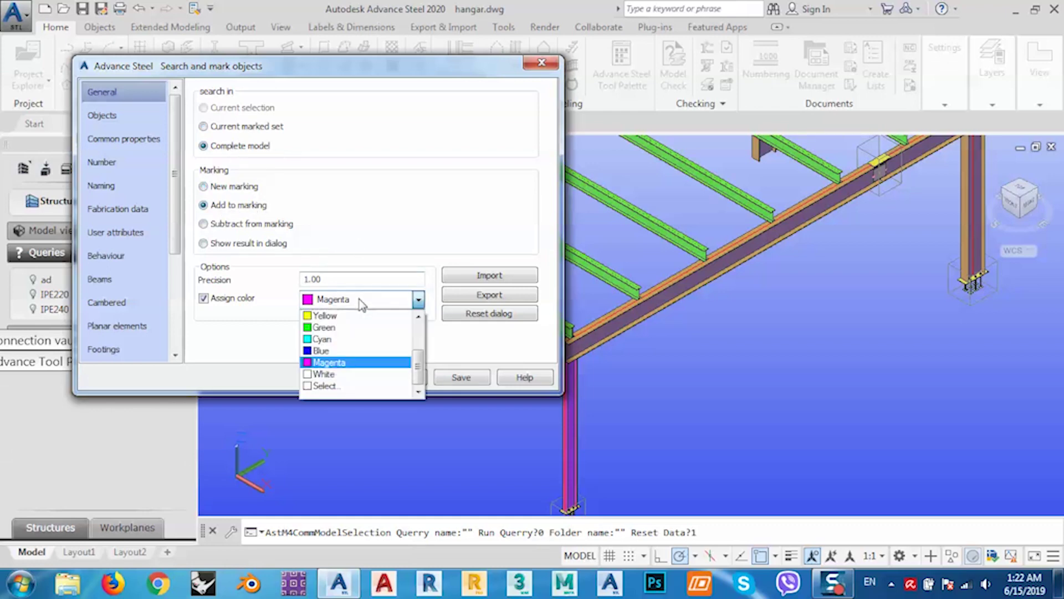
pyautogui.click(324, 315)
# Step: Restrict the search to IPE DIN 1025-5 IPE400 steel beams
pyautogui.click(100, 279)
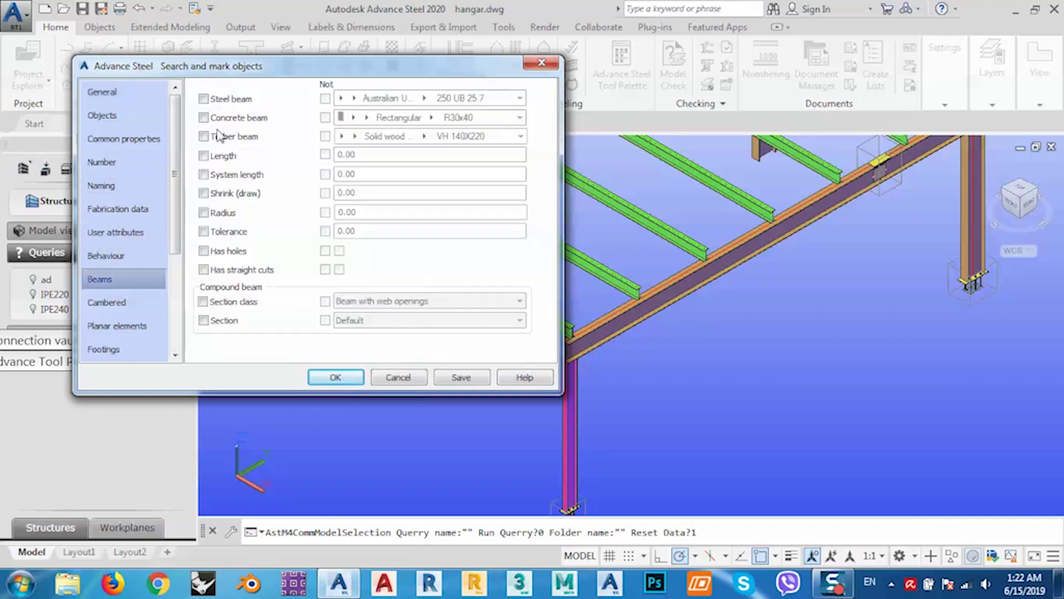
pyautogui.click(215, 100)
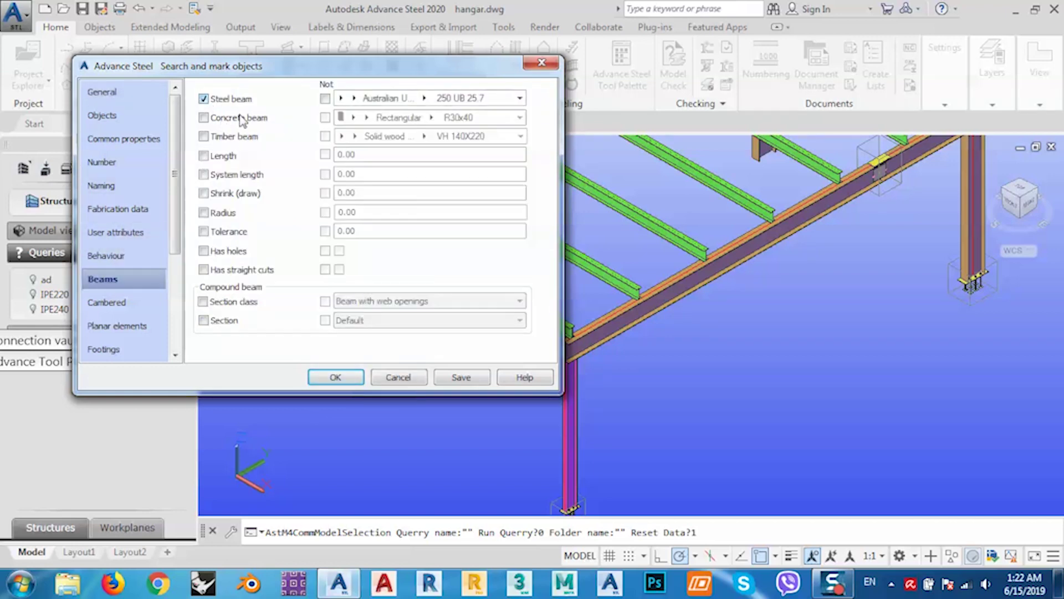
pyautogui.click(353, 98)
pyautogui.moveTo(421, 184)
pyautogui.scroll(-6, 624, 389)
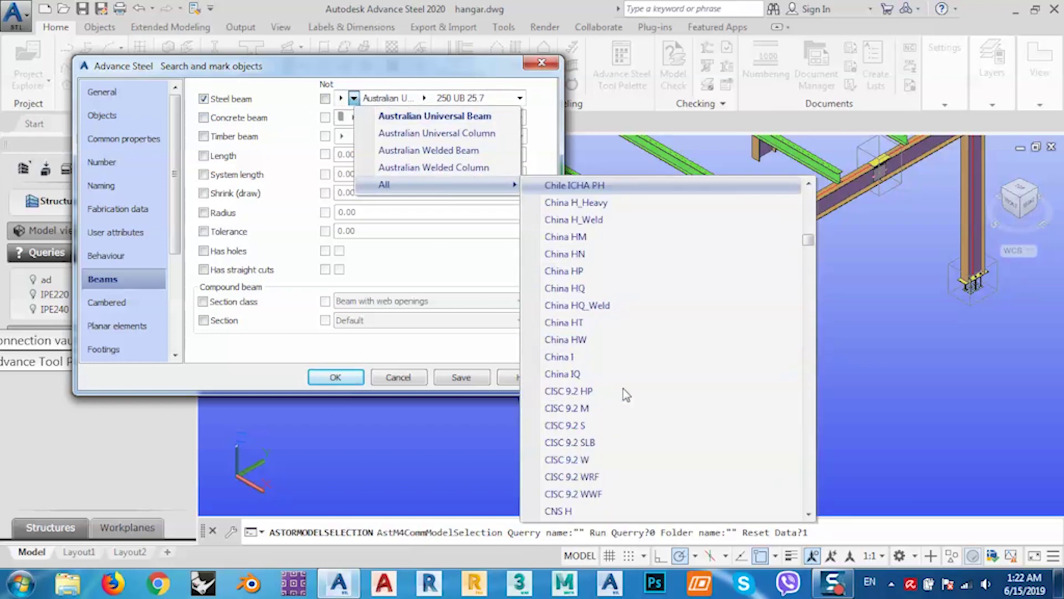
pyautogui.scroll(-20, 623, 389)
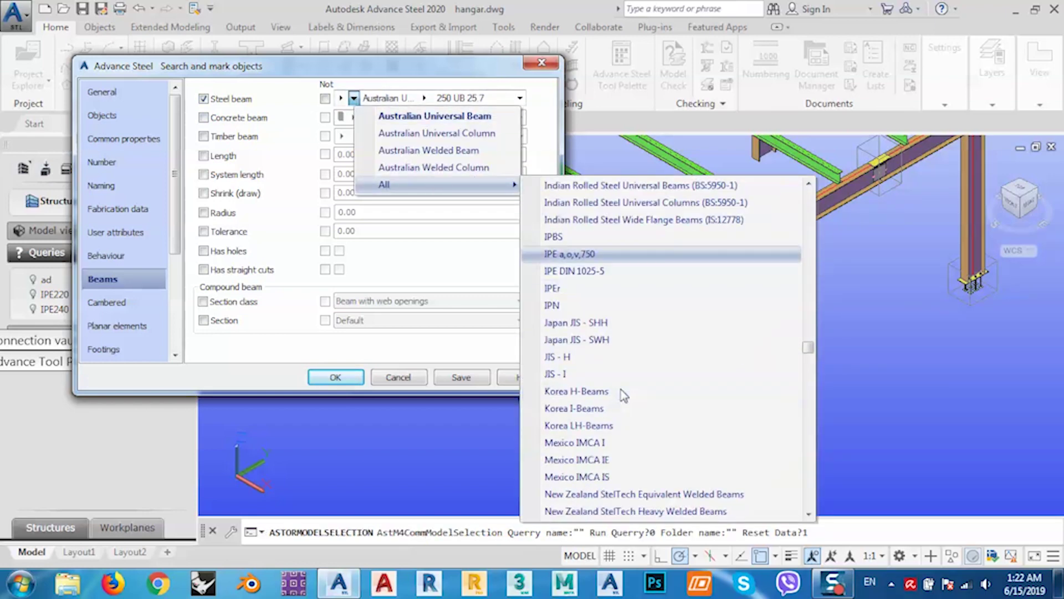
pyautogui.click(564, 273)
pyautogui.click(433, 99)
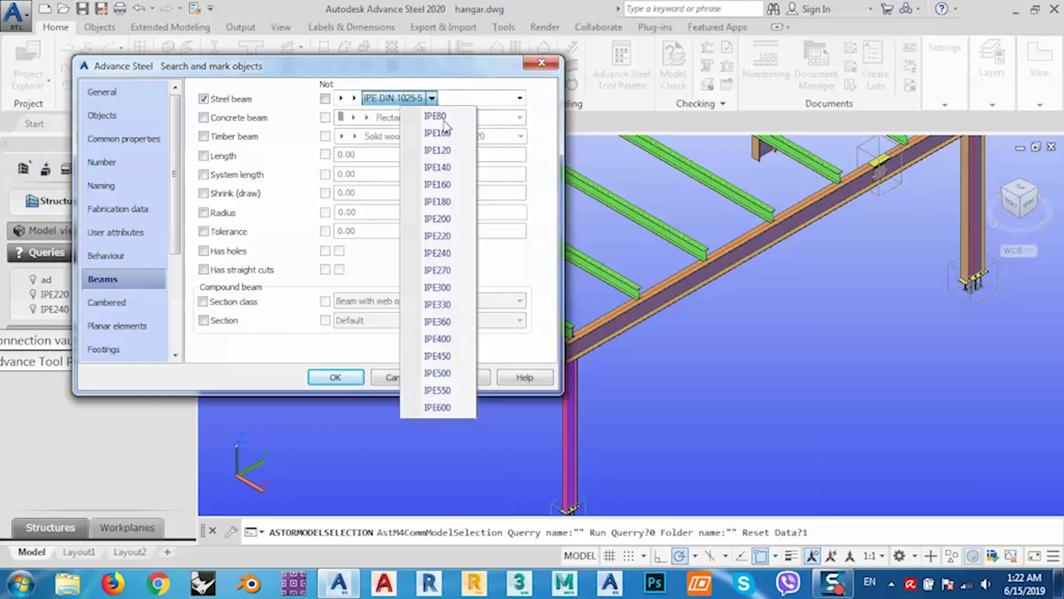
pyautogui.click(440, 339)
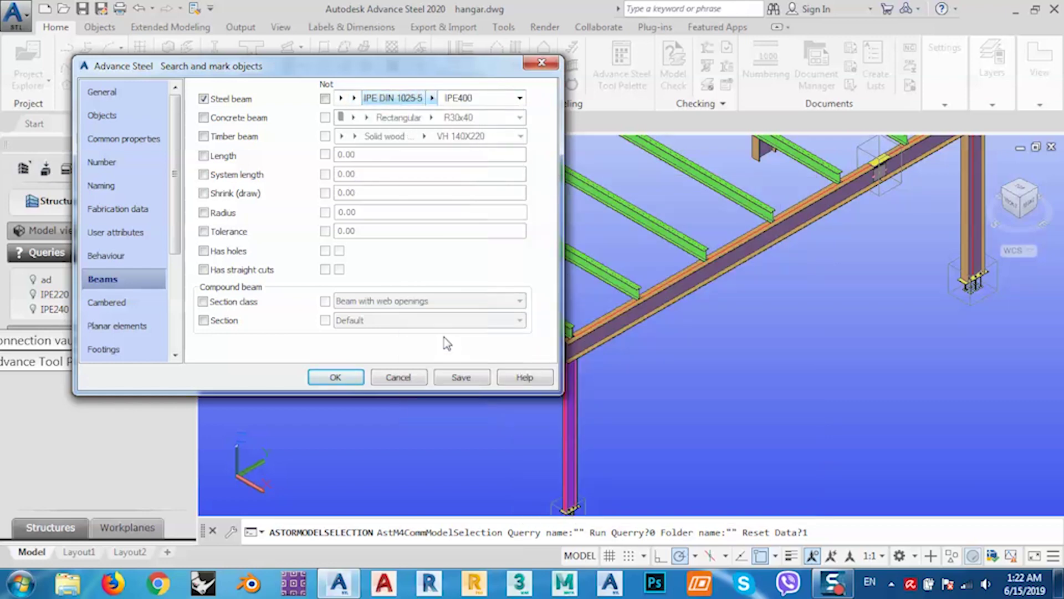
# Step: Save the query as IPE400 and run it
pyautogui.click(459, 378)
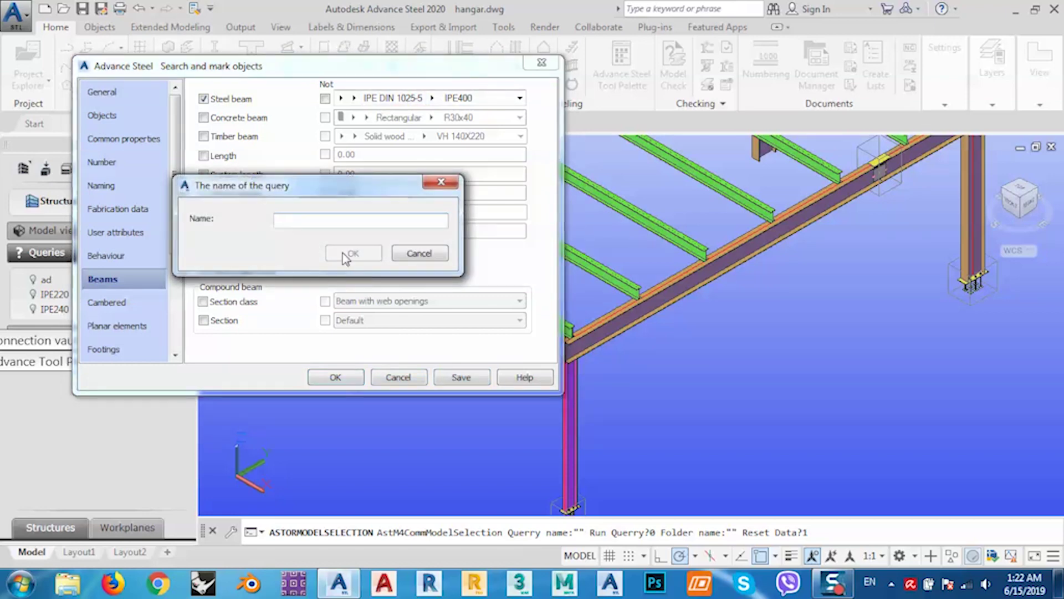
pyautogui.write('IPE400')
pyautogui.click(344, 253)
pyautogui.click(335, 377)
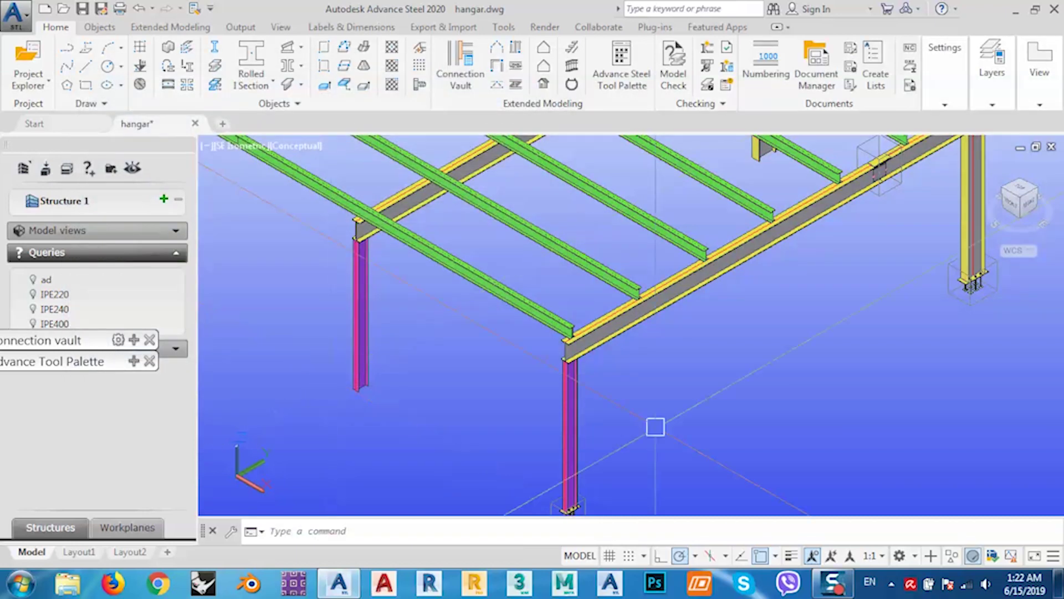
pyautogui.scroll(4, 554, 363)
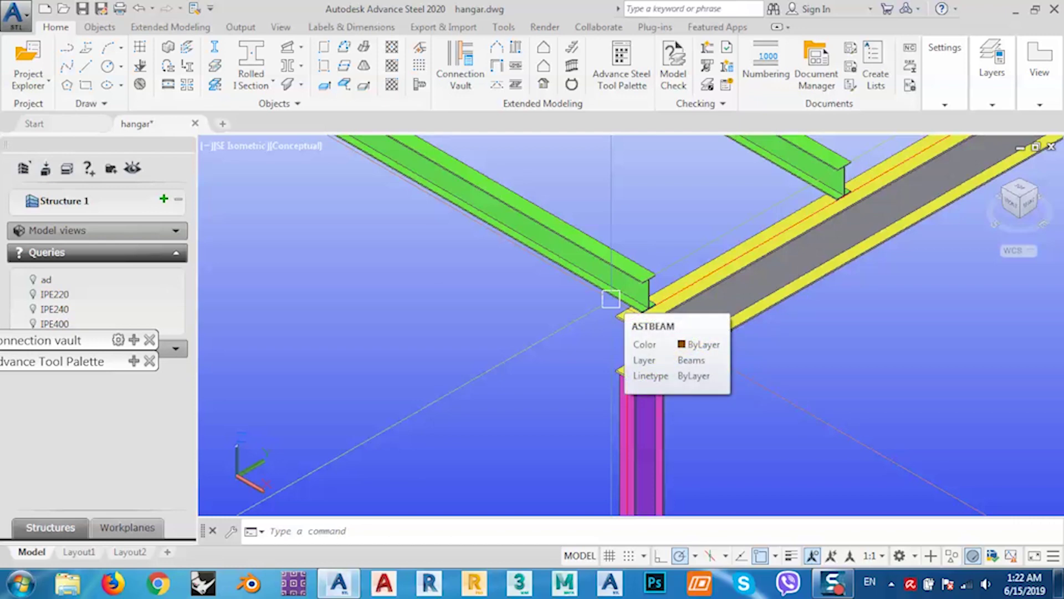
pyautogui.scroll(-2, 582, 324)
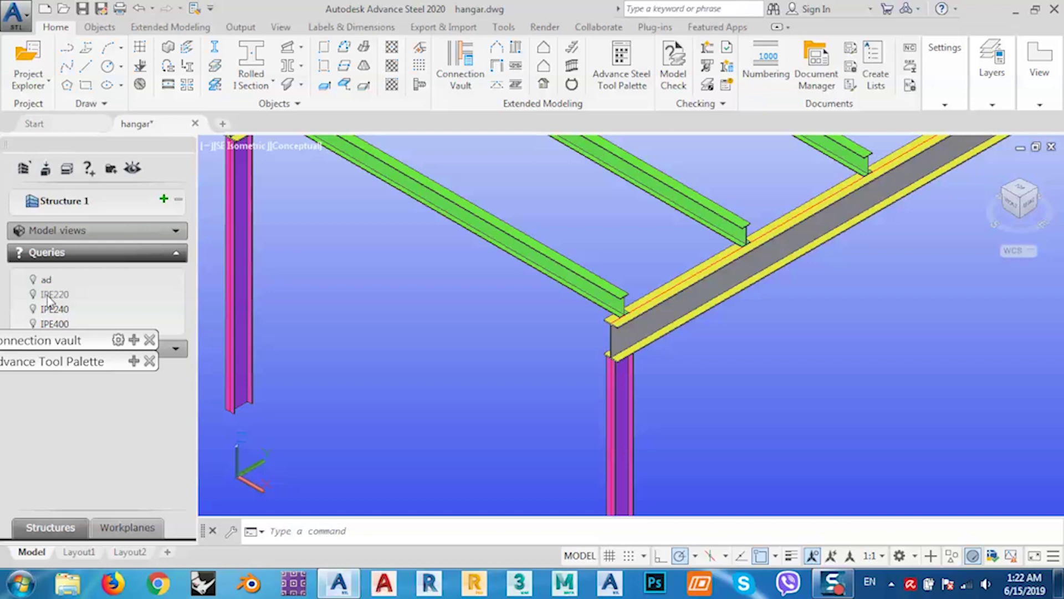
pyautogui.click(34, 295)
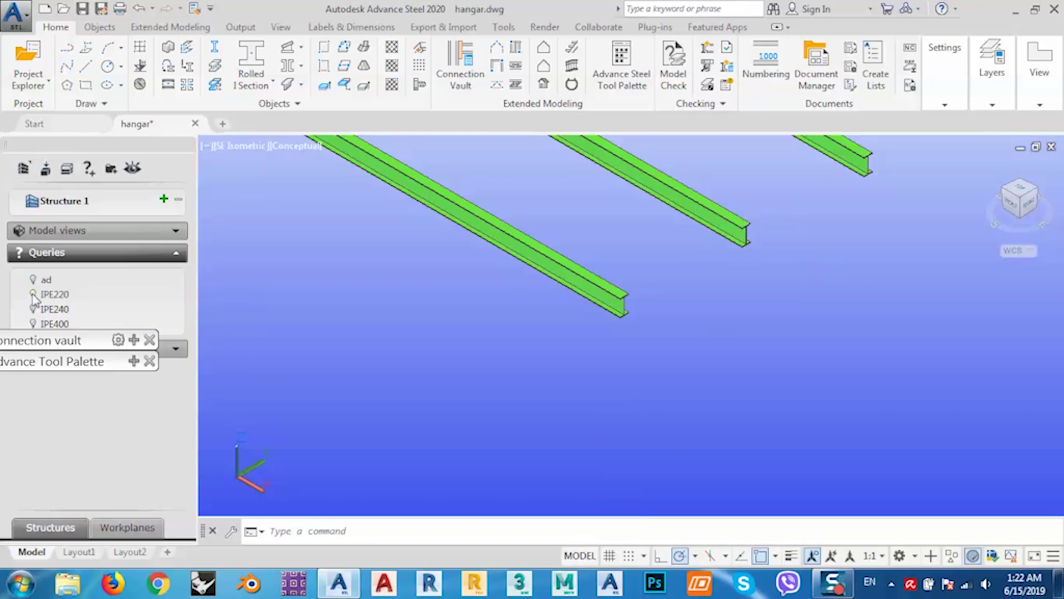
pyautogui.click(34, 295)
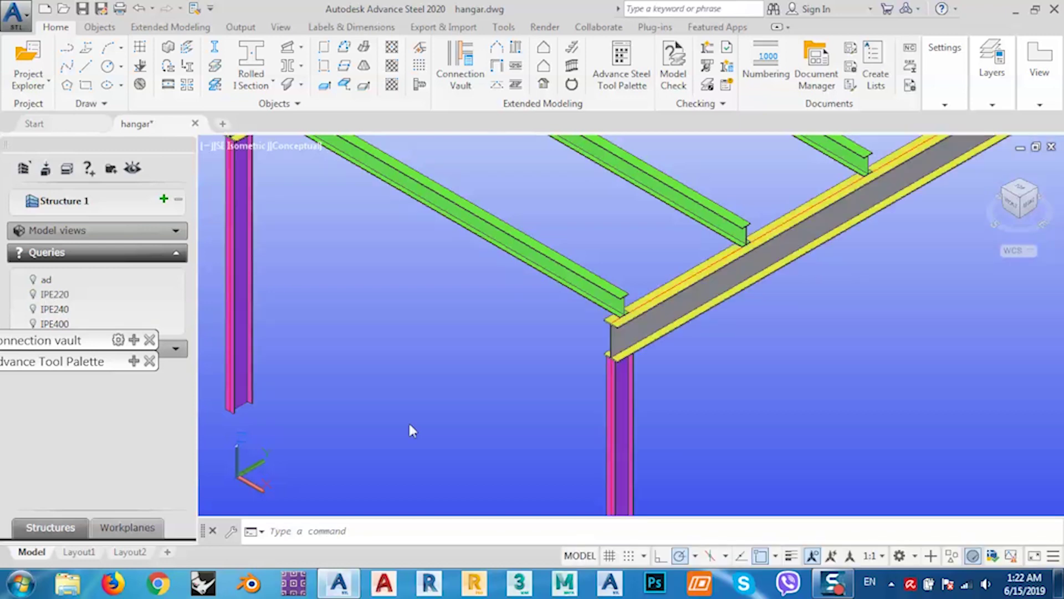
pyautogui.click(32, 311)
pyautogui.click(32, 311)
pyautogui.scroll(-5, 506, 350)
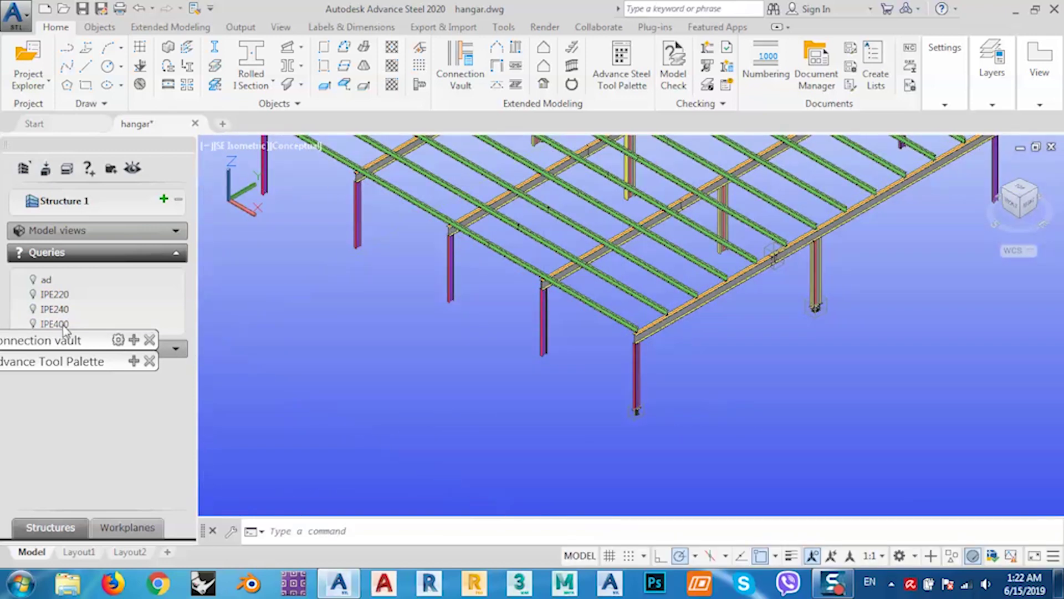
pyautogui.moveTo(86, 348); pyautogui.dragTo(195, 64)
# Step: Switch the tool palette to its selection tools and change the model's display colouring
pyautogui.click(214, 292)
pyautogui.click(116, 239)
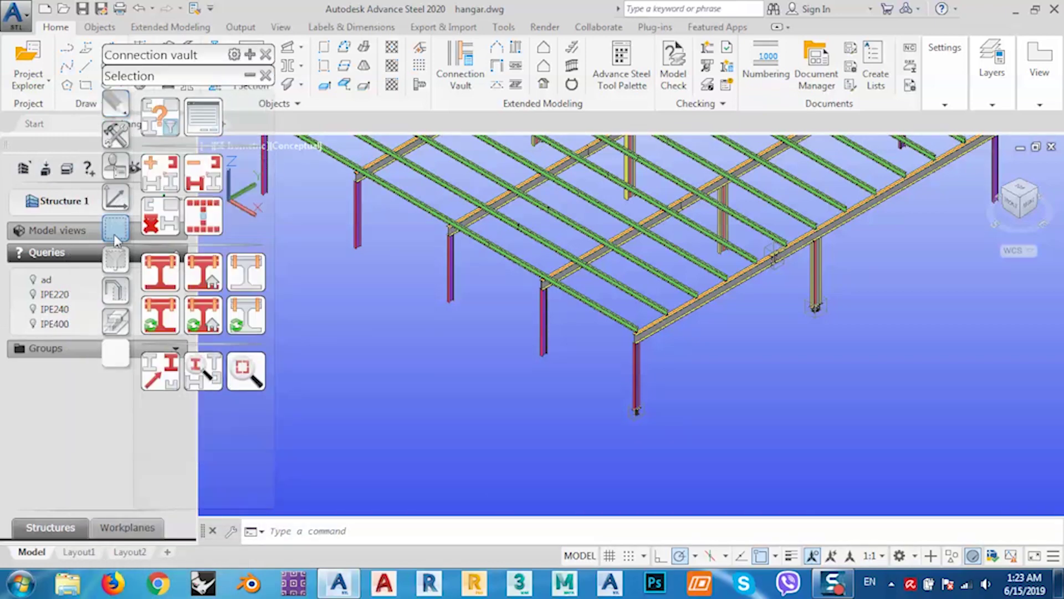
pyautogui.click(167, 217)
pyautogui.scroll(5, 626, 324)
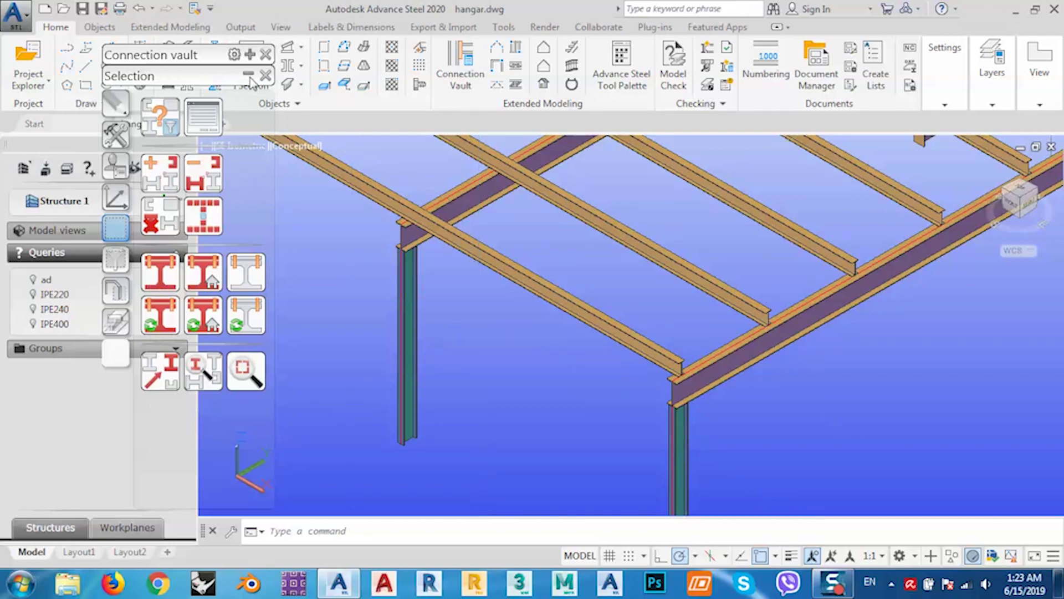
# Step: Park the floating Connection vault and tool palette bars below the Queries list and zoom out to the whole frame
pyautogui.moveTo(232, 66); pyautogui.dragTo(287, 343)
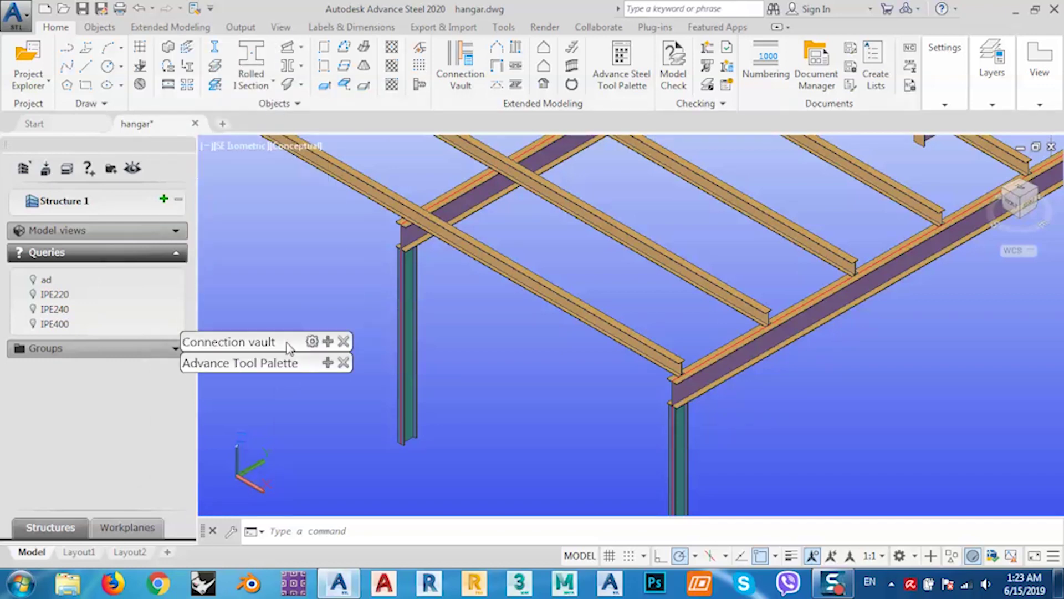
pyautogui.moveTo(287, 347); pyautogui.dragTo(122, 401)
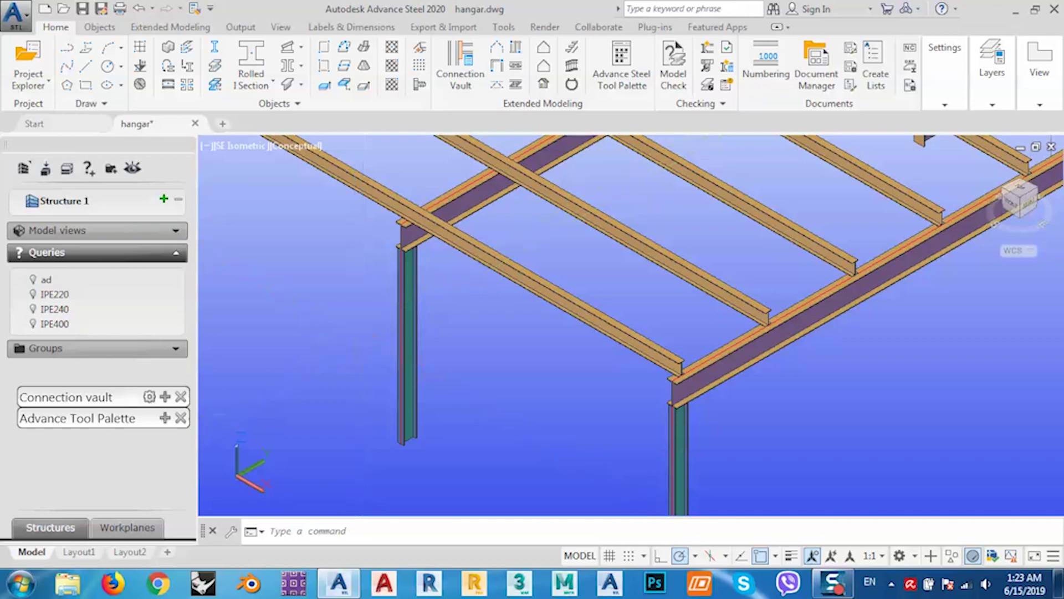
pyautogui.moveTo(436, 325)
pyautogui.mouseDown(button='middle')
pyautogui.moveTo(453, 314)
pyautogui.moveTo(419, 324)
pyautogui.mouseUp(button='middle')
pyautogui.scroll(-5, 485, 311)
# Step: Open the Properties palette and crossing-select all 26 purlins shown by the IPE220 query
pyautogui.write('pr')
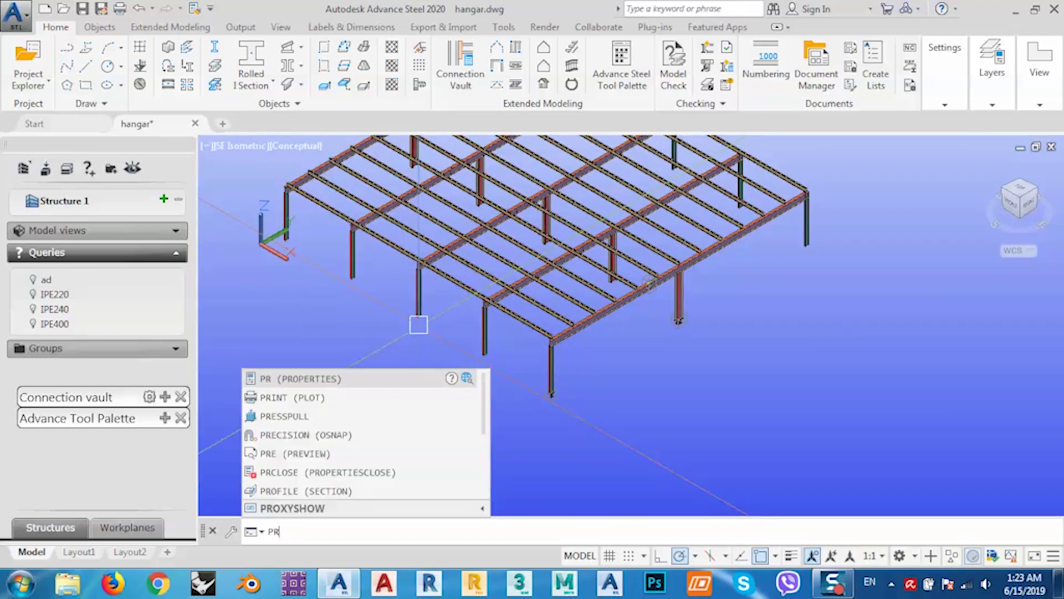
pyautogui.press('Return')
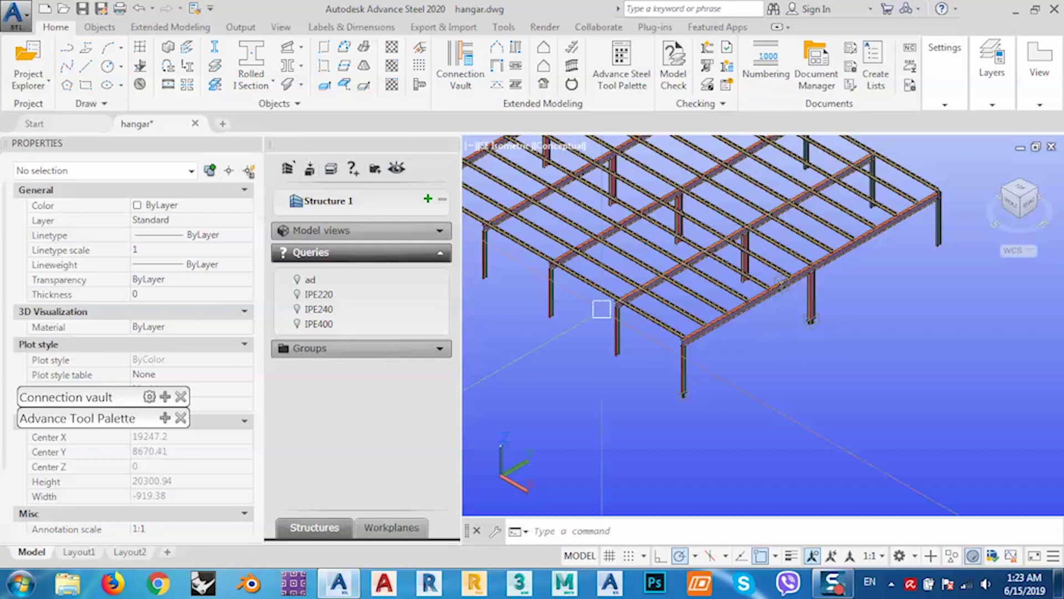
pyautogui.moveTo(637, 331); pyautogui.dragTo(713, 368, button='middle')
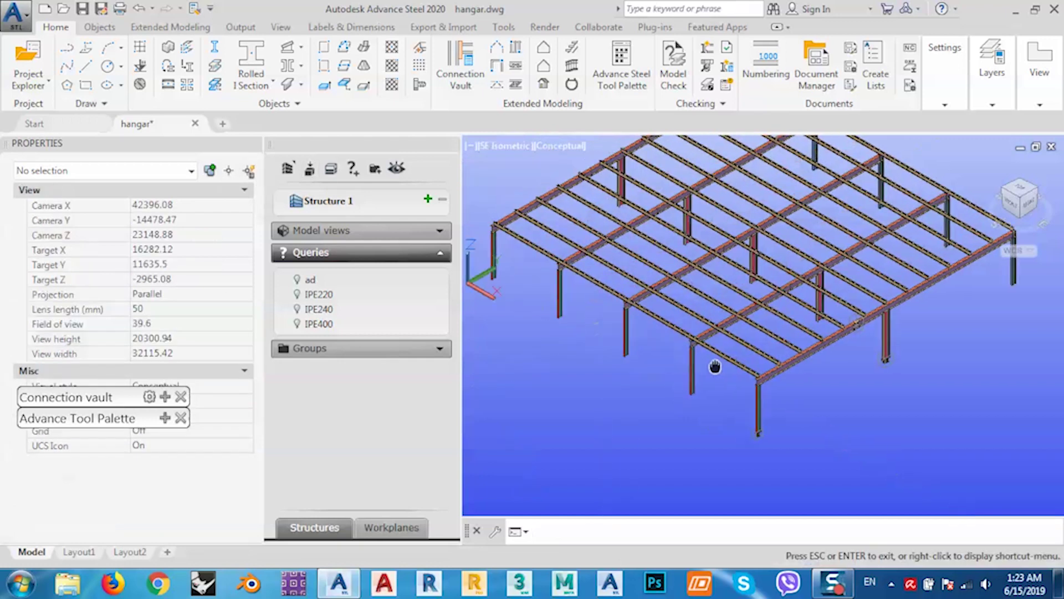
pyautogui.click(298, 296)
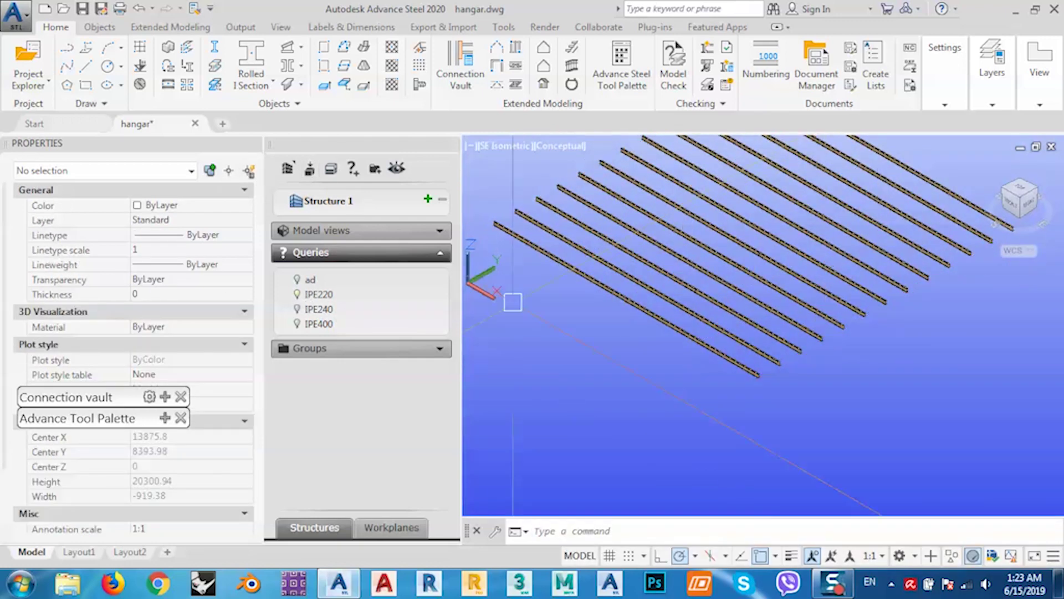
pyautogui.moveTo(649, 301); pyautogui.dragTo(721, 336, button='middle')
pyautogui.scroll(-3, 721, 335)
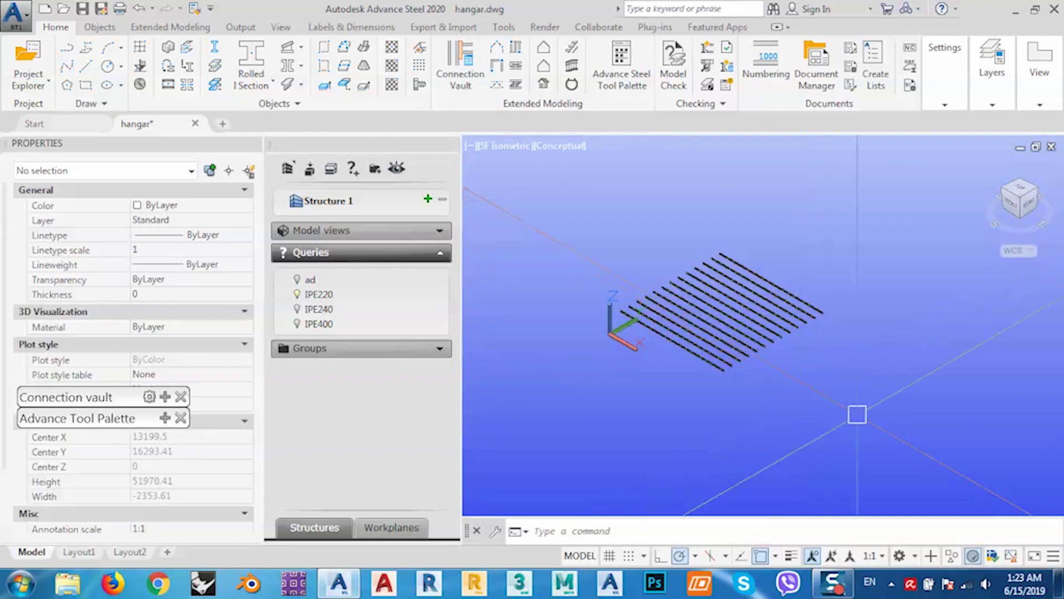
pyautogui.click(855, 415)
pyautogui.click(544, 175)
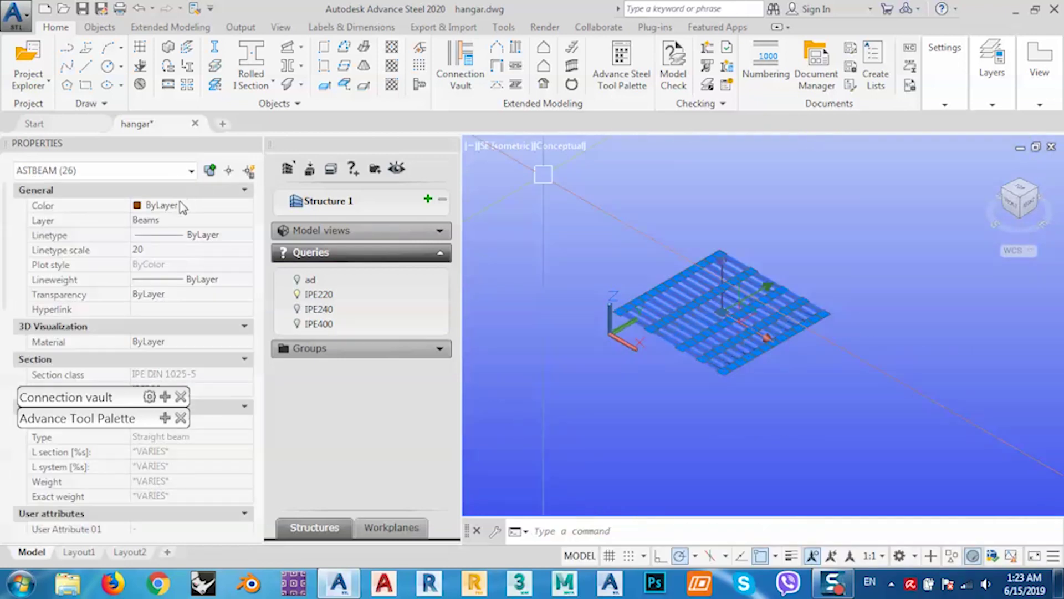
# Step: Set the selected purlins' colour to Magenta
pyautogui.click(159, 206)
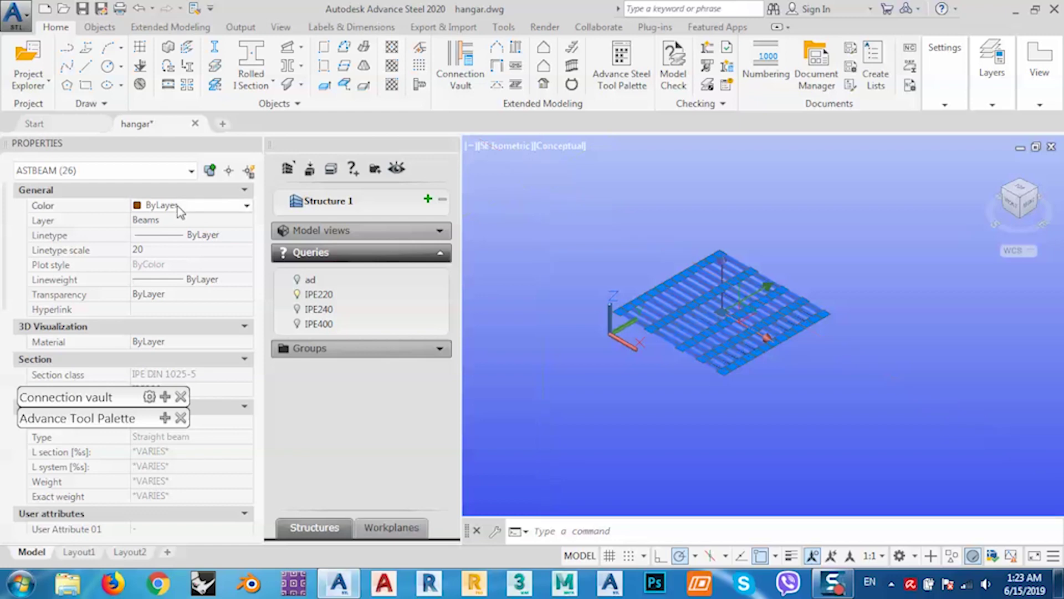
pyautogui.click(167, 205)
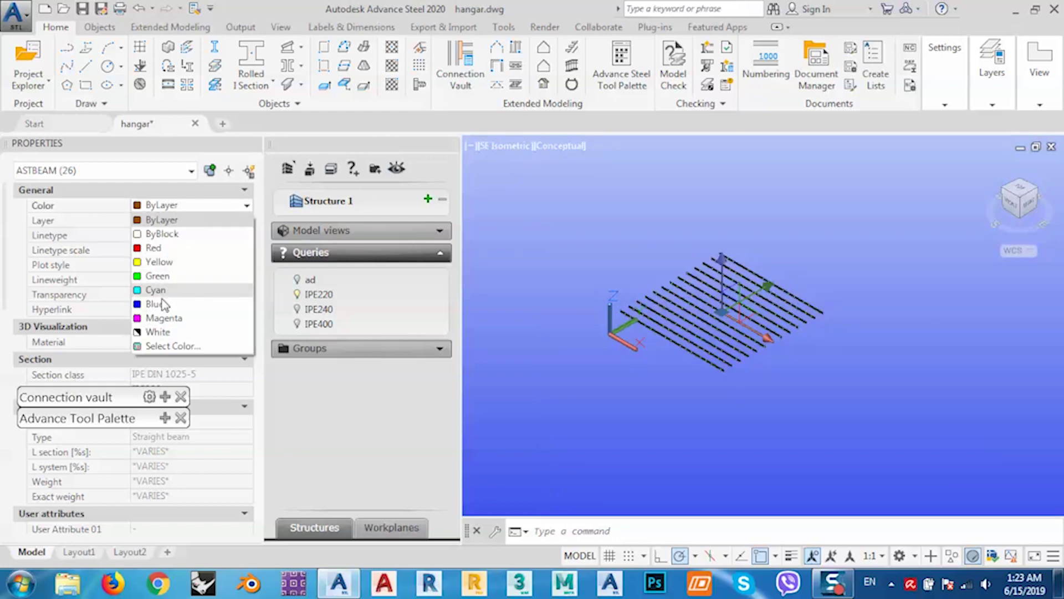
pyautogui.click(163, 320)
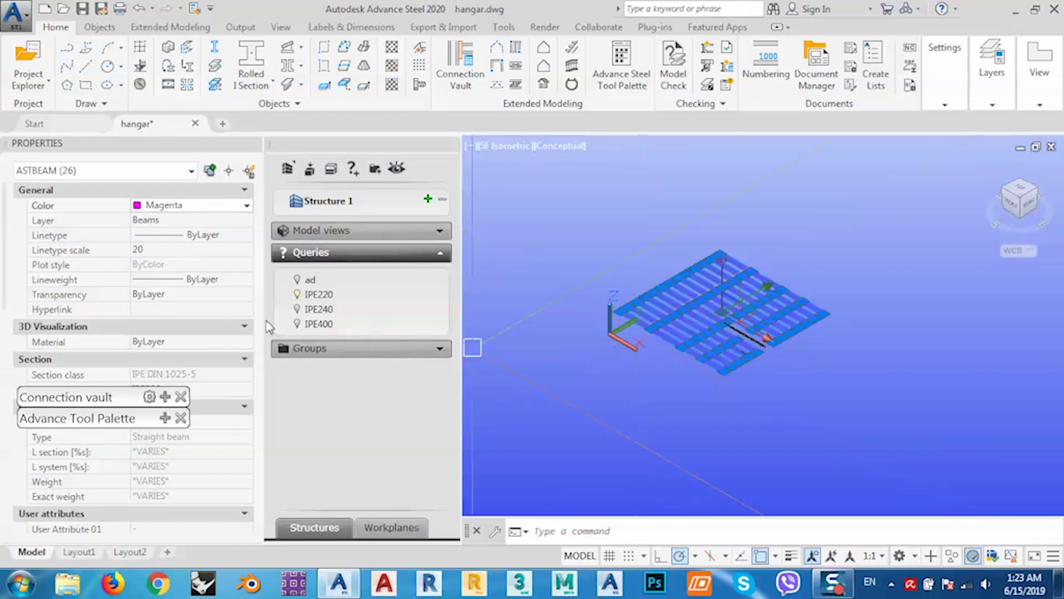
pyautogui.click(325, 311)
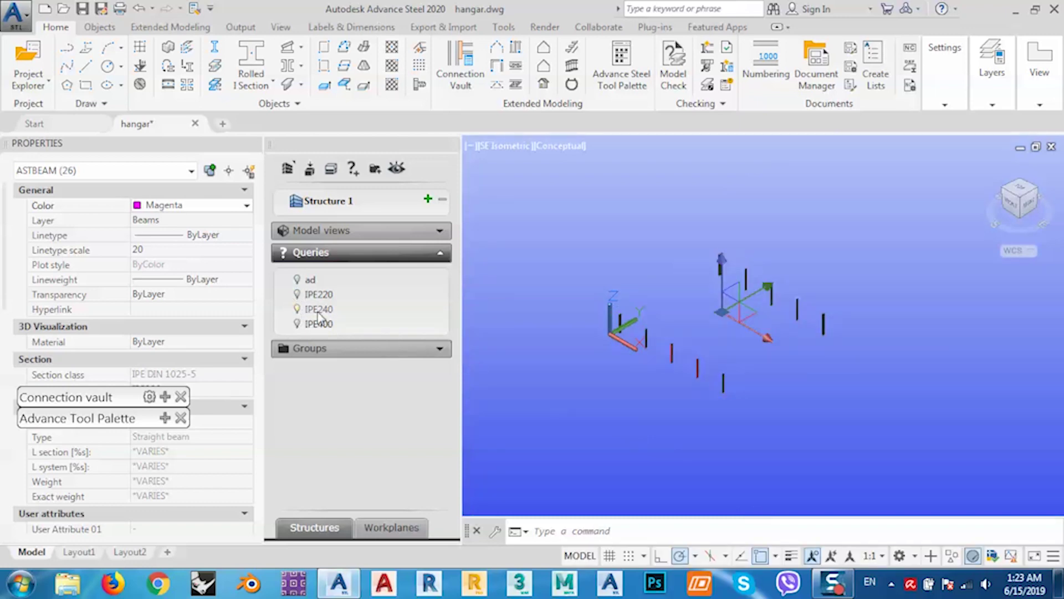
# Step: Select the 10 IPE240 columns and set their colour to Red
pyautogui.click(896, 474)
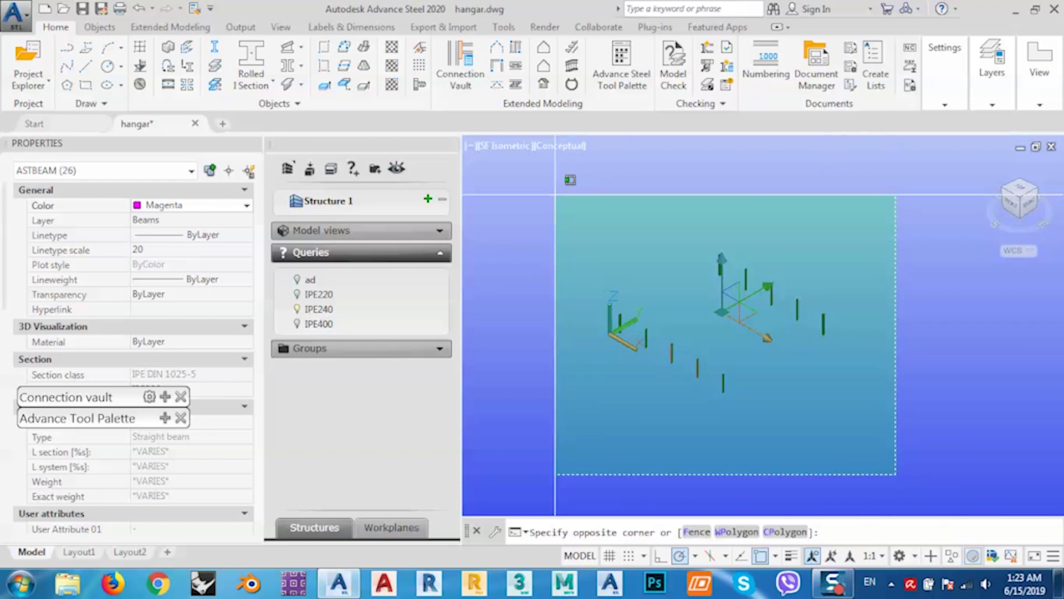
pyautogui.click(556, 195)
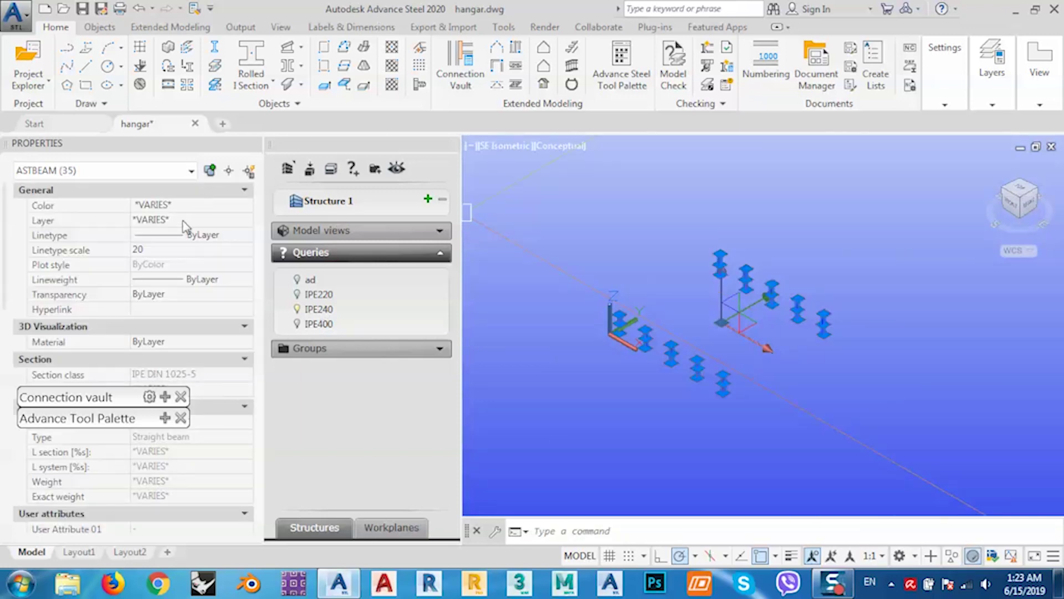
pyautogui.press('Escape')
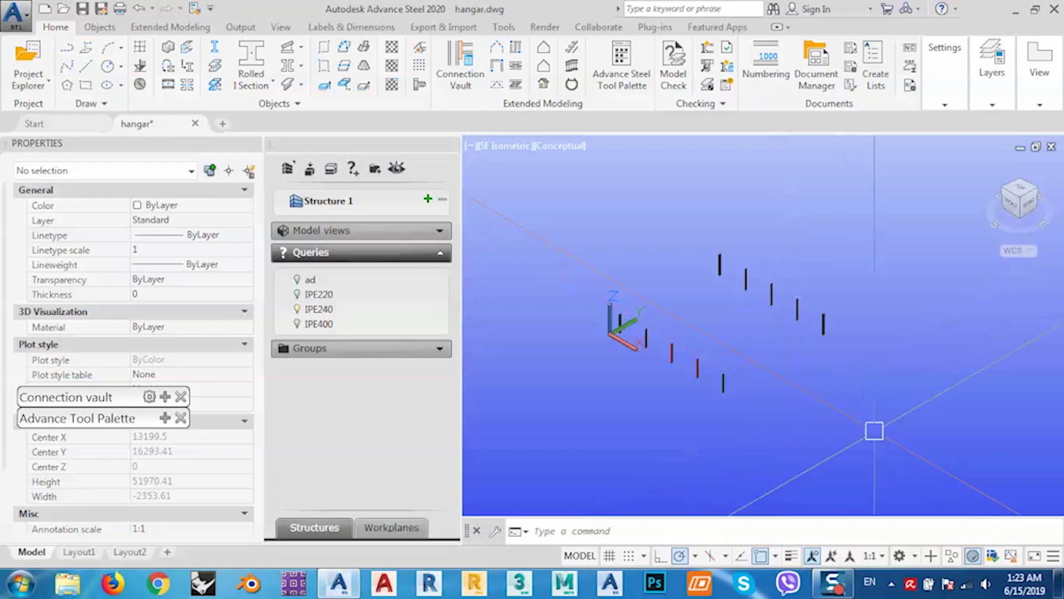
pyautogui.click(857, 358)
pyautogui.click(588, 189)
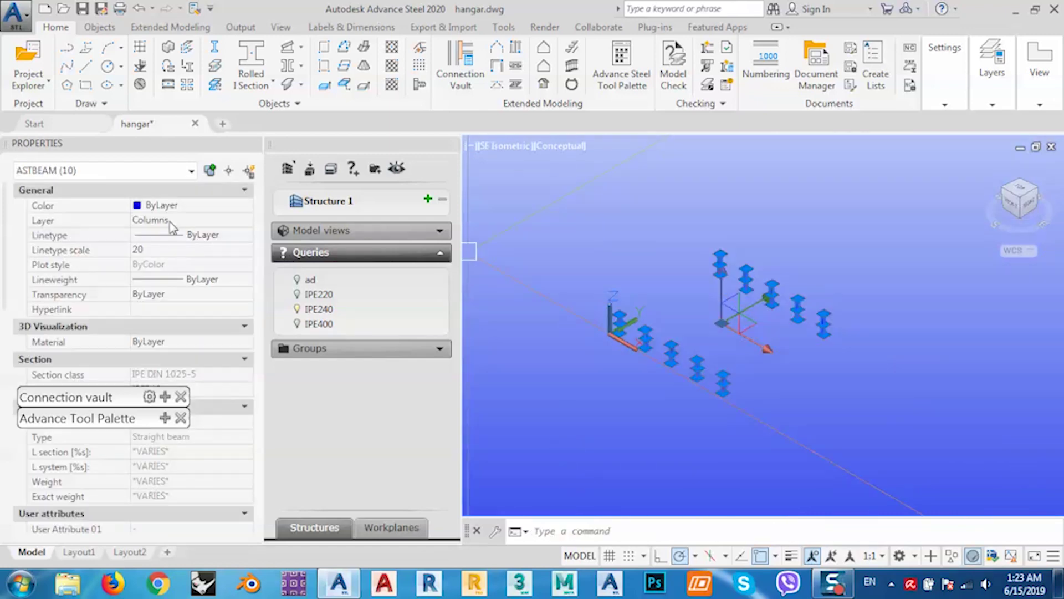
pyautogui.click(150, 207)
pyautogui.click(184, 208)
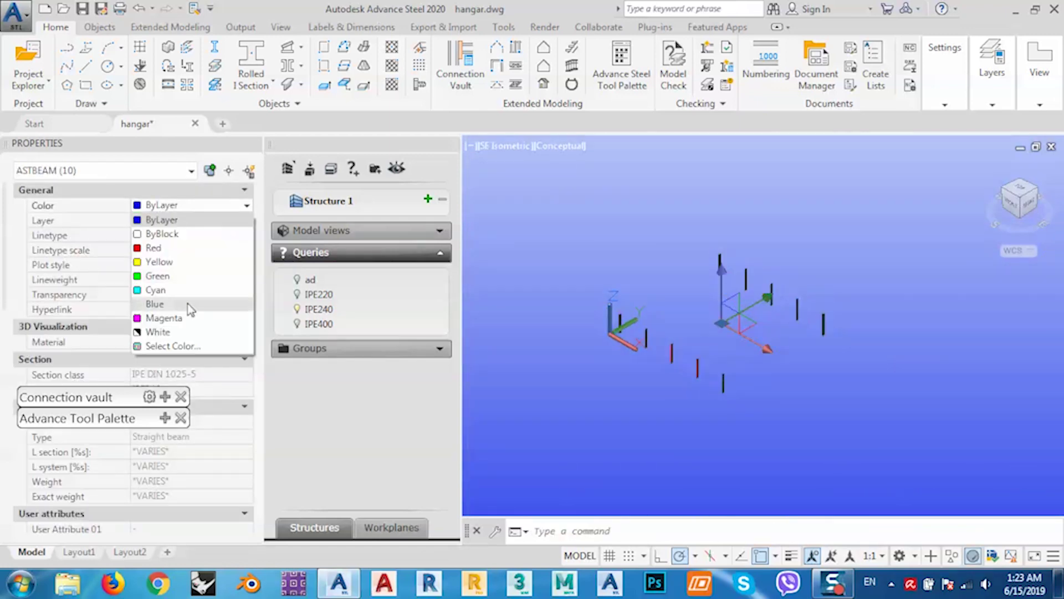
pyautogui.click(154, 247)
pyautogui.press('Escape')
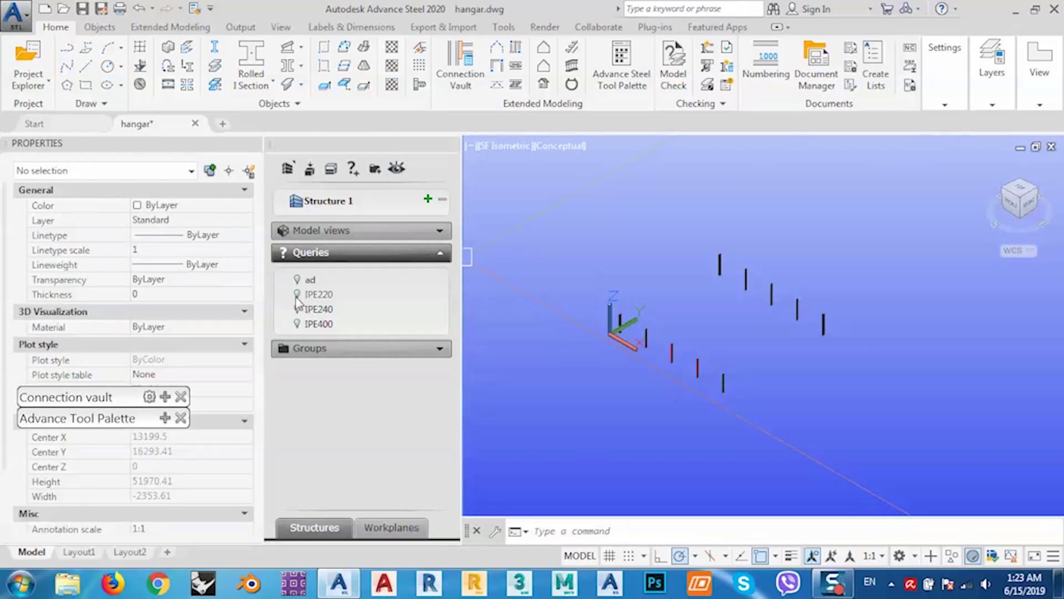
# Step: Colour the 15 IPE400 beams Yellow and close the Properties palette
pyautogui.click(298, 310)
pyautogui.click(298, 325)
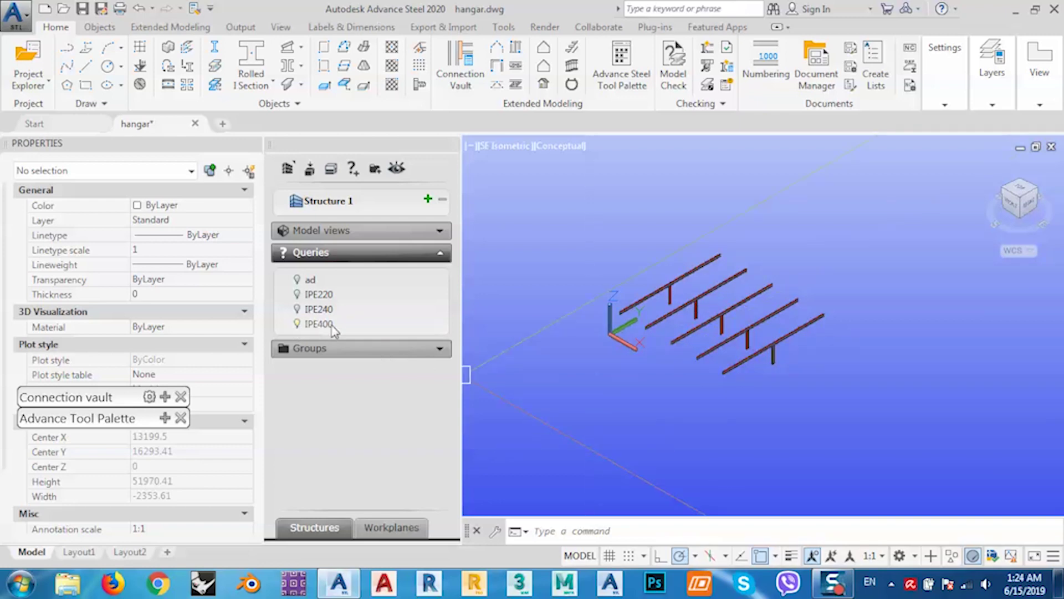
pyautogui.click(809, 412)
pyautogui.click(605, 260)
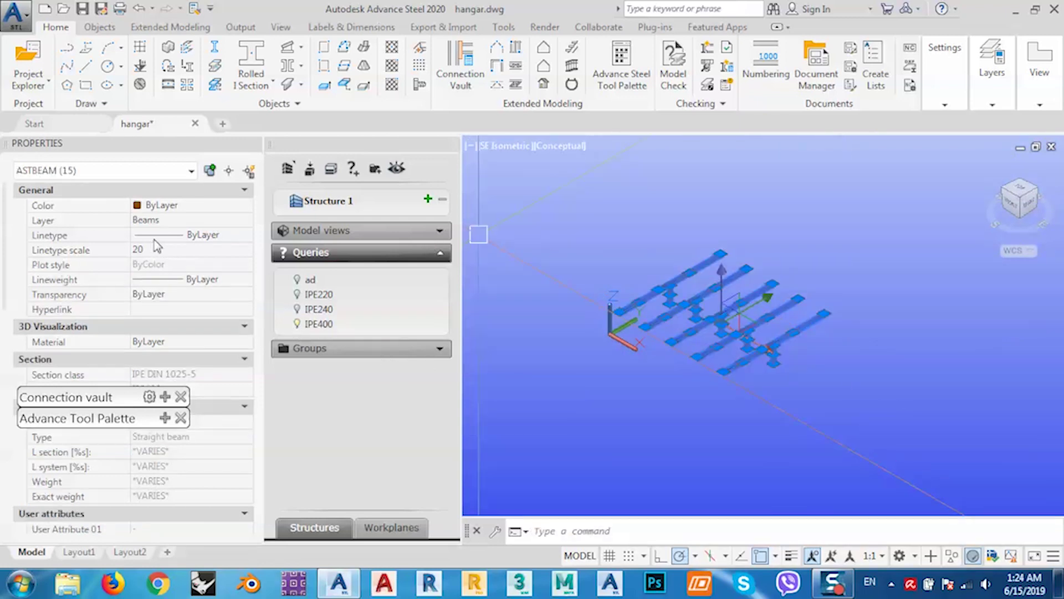
pyautogui.click(186, 206)
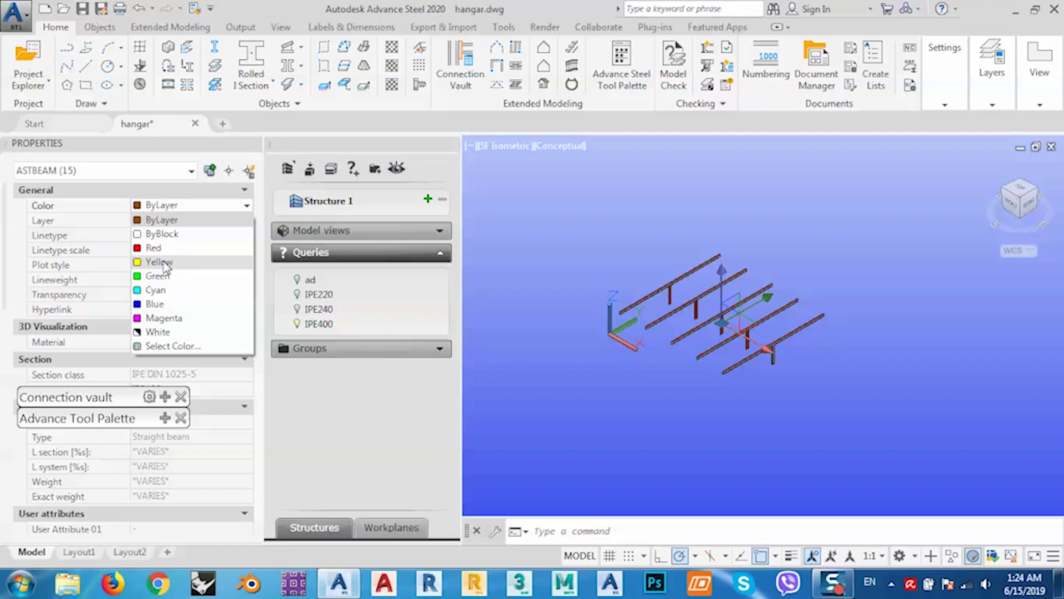
pyautogui.click(164, 261)
pyautogui.press('Escape')
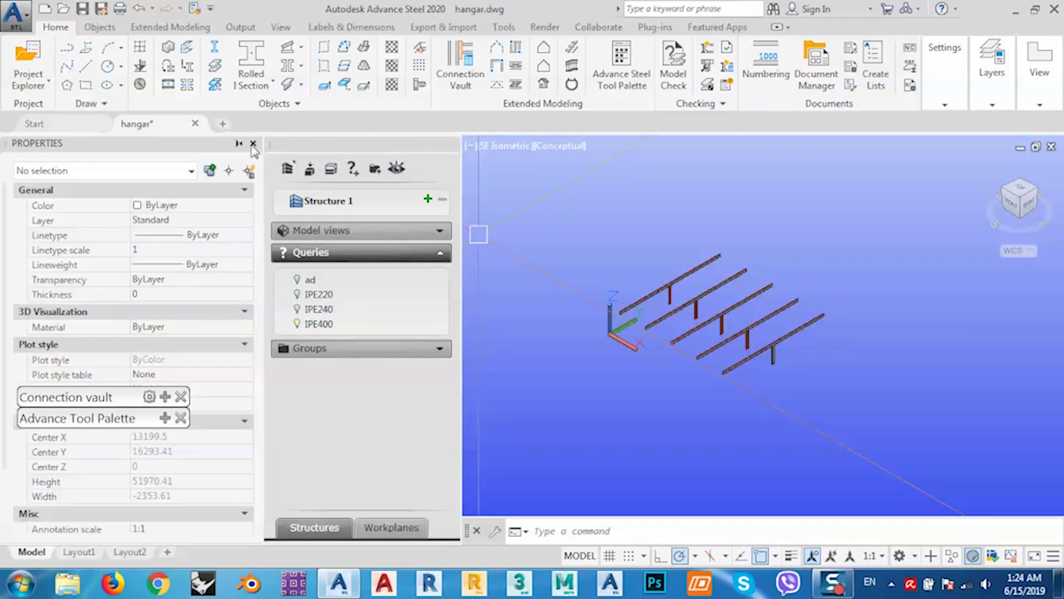
pyautogui.click(253, 145)
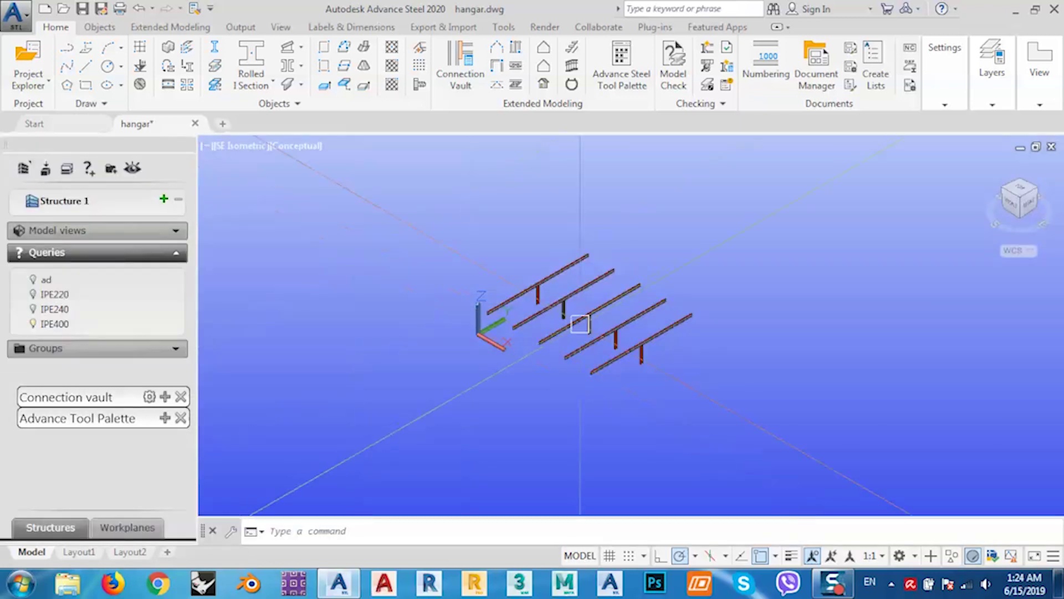
# Step: Restore the full hangar frame and open the Advance Tool Palette's Selection tools
pyautogui.click(35, 325)
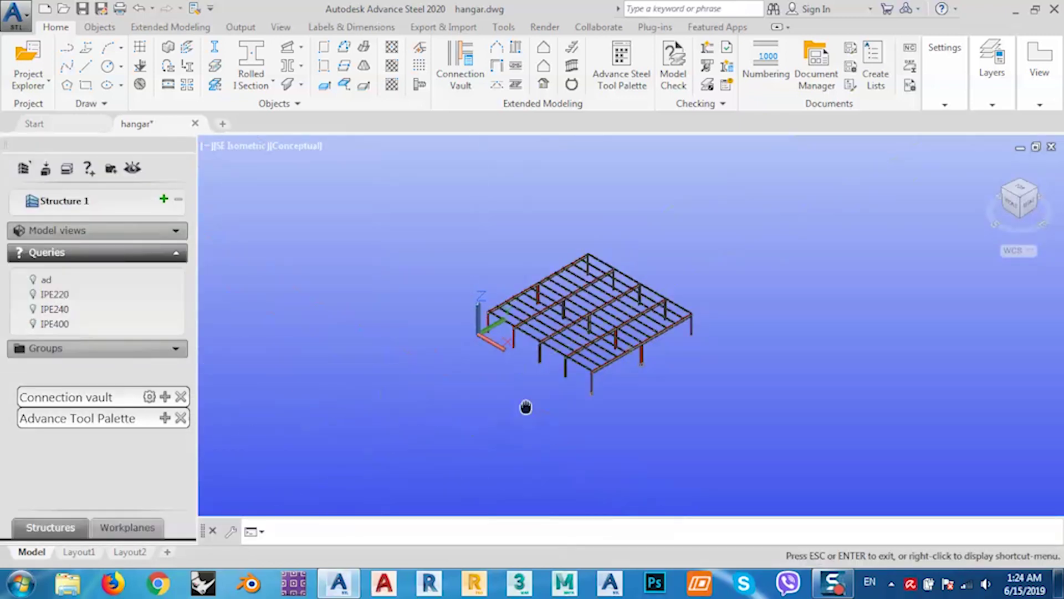
pyautogui.scroll(6, 582, 349)
pyautogui.moveTo(582, 350); pyautogui.dragTo(603, 293, button='middle')
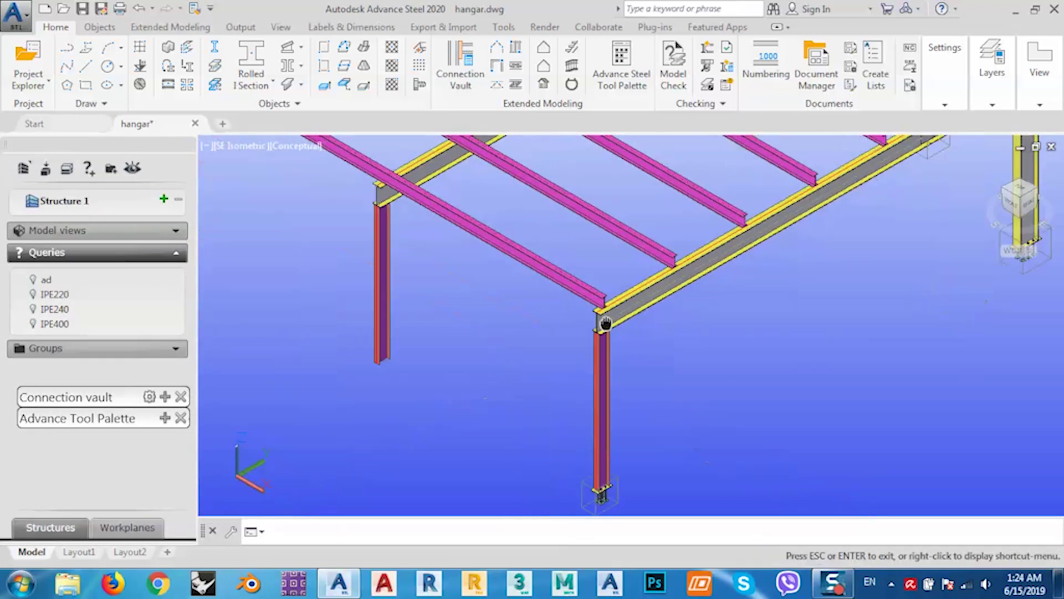
pyautogui.moveTo(606, 323); pyautogui.dragTo(614, 317)
pyautogui.press('Escape')
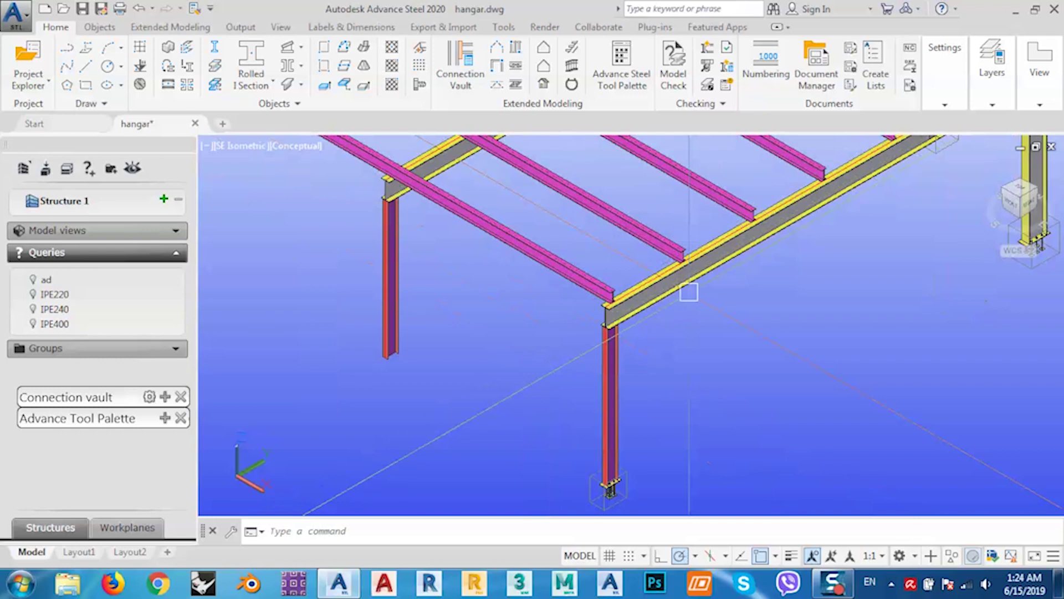
pyautogui.click(166, 396)
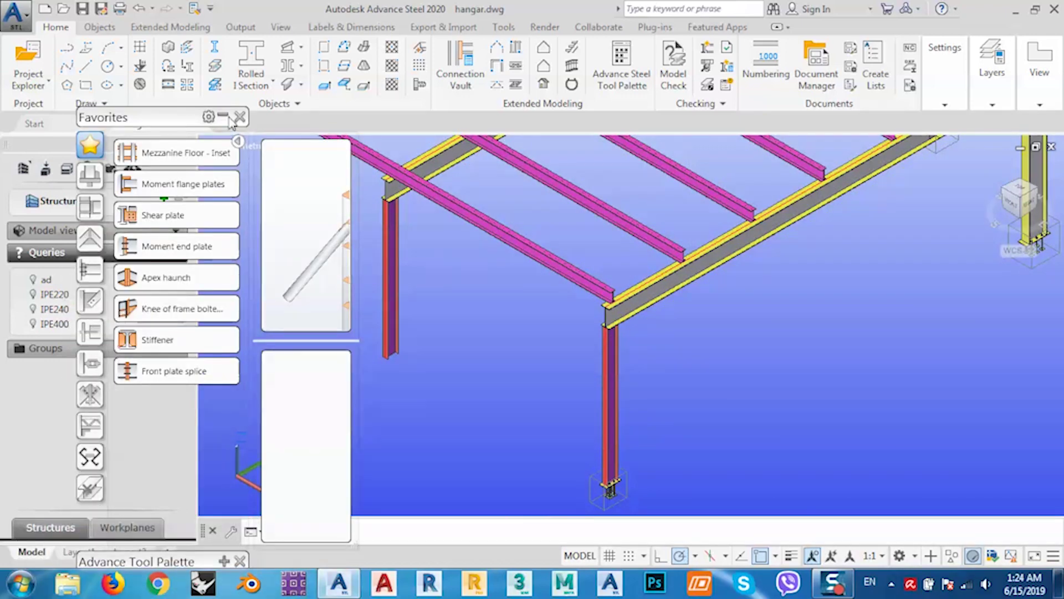
pyautogui.click(224, 117)
pyautogui.click(209, 105)
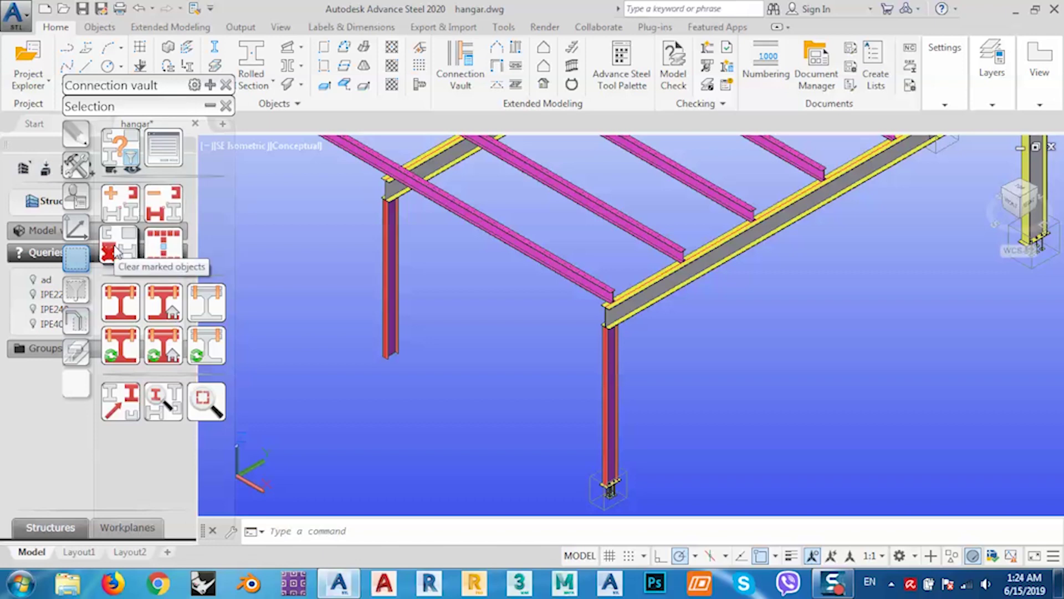
# Step: Orbit and zoom around the coloured hangar frame toward the main beam
pyautogui.moveTo(460, 341); pyautogui.dragTo(721, 344, button='middle')
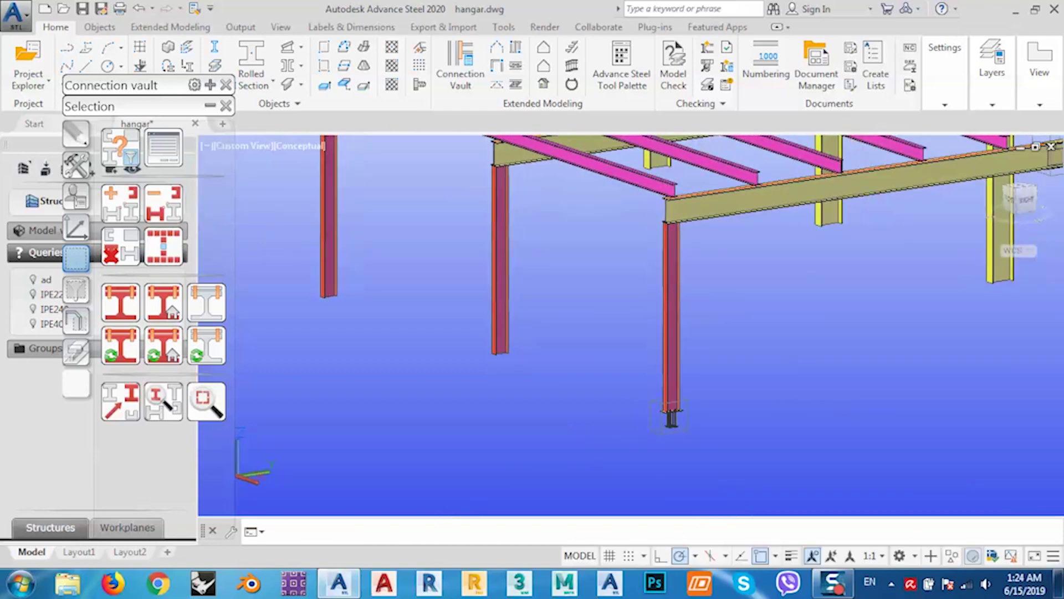
pyautogui.scroll(-5, 591, 352)
pyautogui.keyDown('shift'); pyautogui.moveTo(592, 351); pyautogui.dragTo(573, 395, button='middle'); pyautogui.keyUp('shift')
pyautogui.scroll(4, 574, 395)
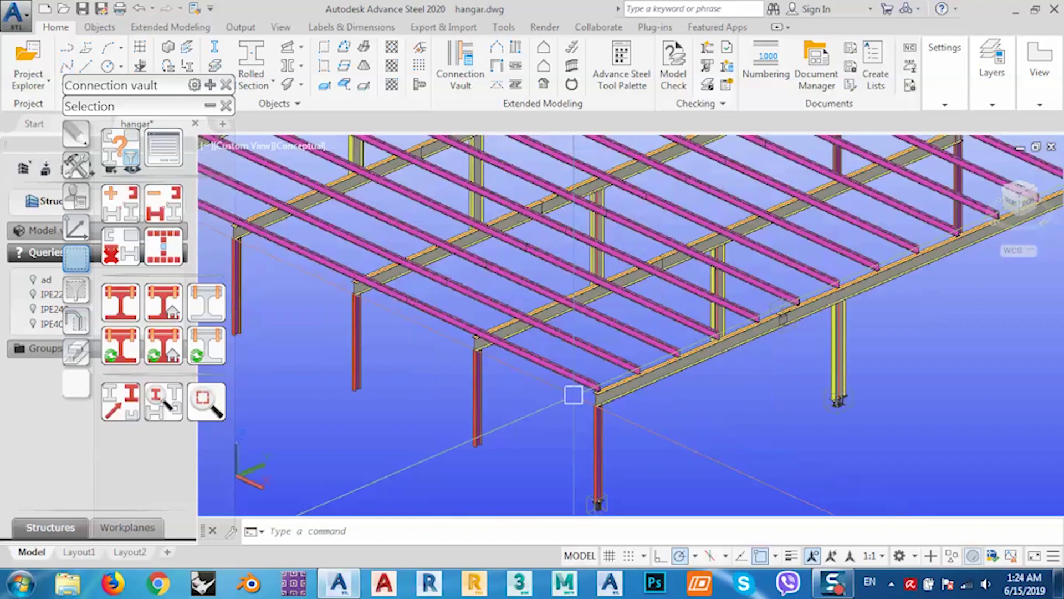
pyautogui.scroll(3, 573, 395)
pyautogui.scroll(-4, 494, 447)
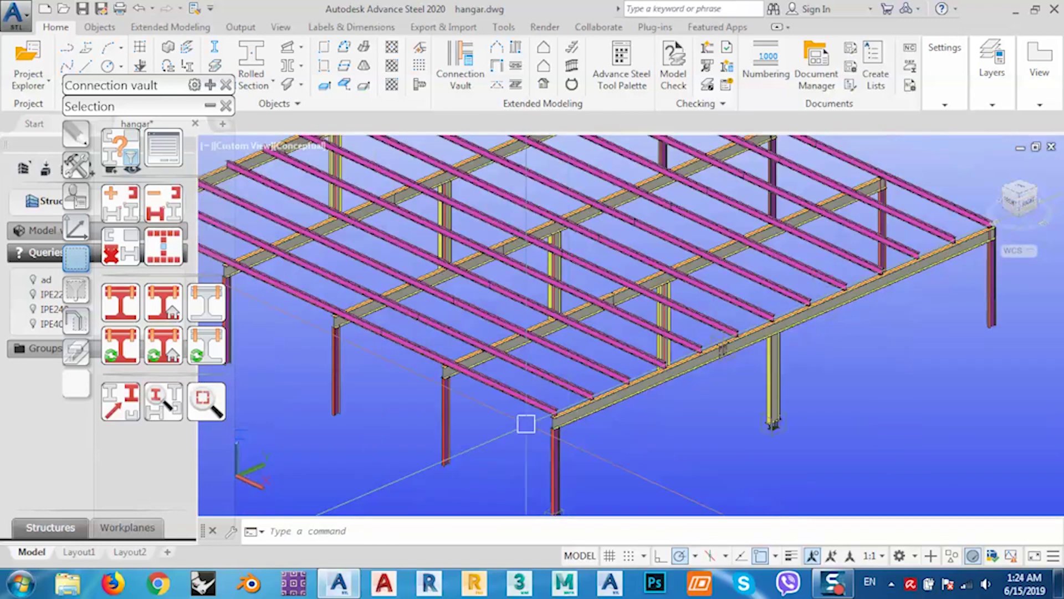
pyautogui.scroll(5, 632, 393)
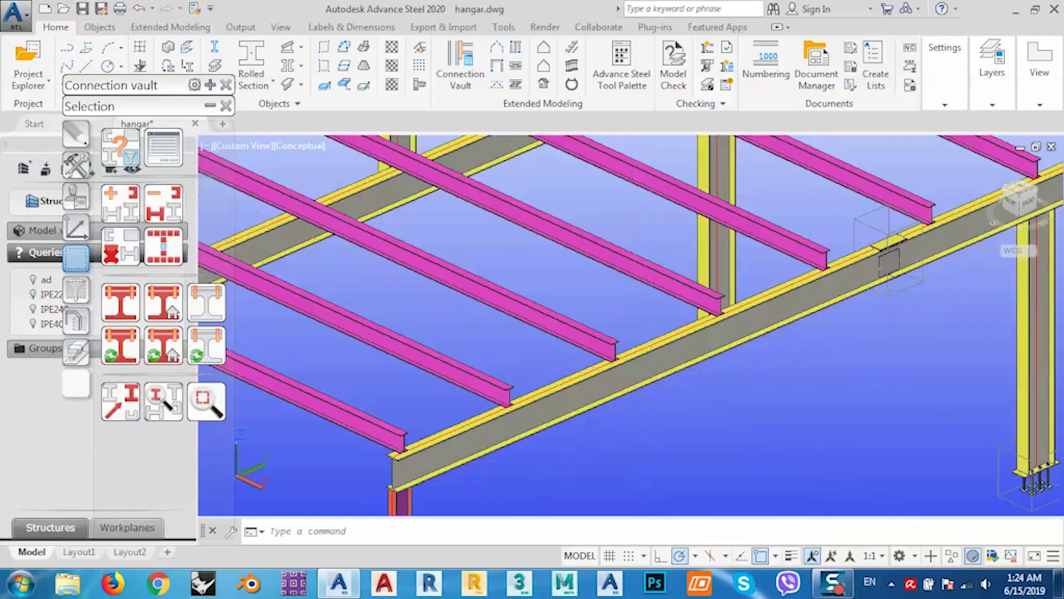
pyautogui.scroll(-3, 837, 299)
pyautogui.scroll(3, 589, 297)
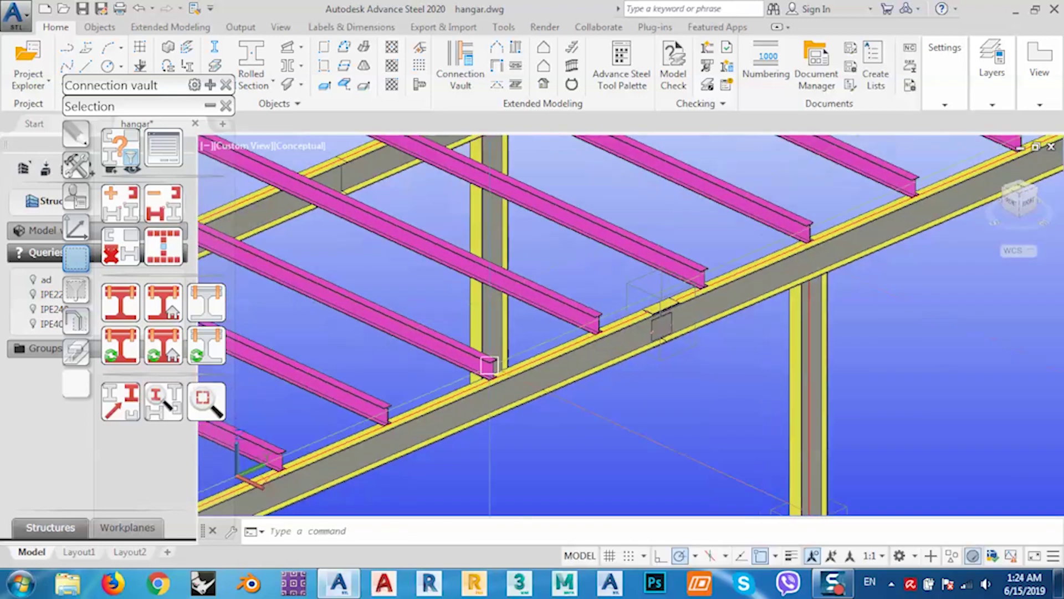
pyautogui.scroll(-2, 566, 332)
pyautogui.keyDown('shift'); pyautogui.moveTo(566, 333); pyautogui.dragTo(687, 333, button='middle'); pyautogui.keyUp('shift')
pyautogui.scroll(-3, 554, 410)
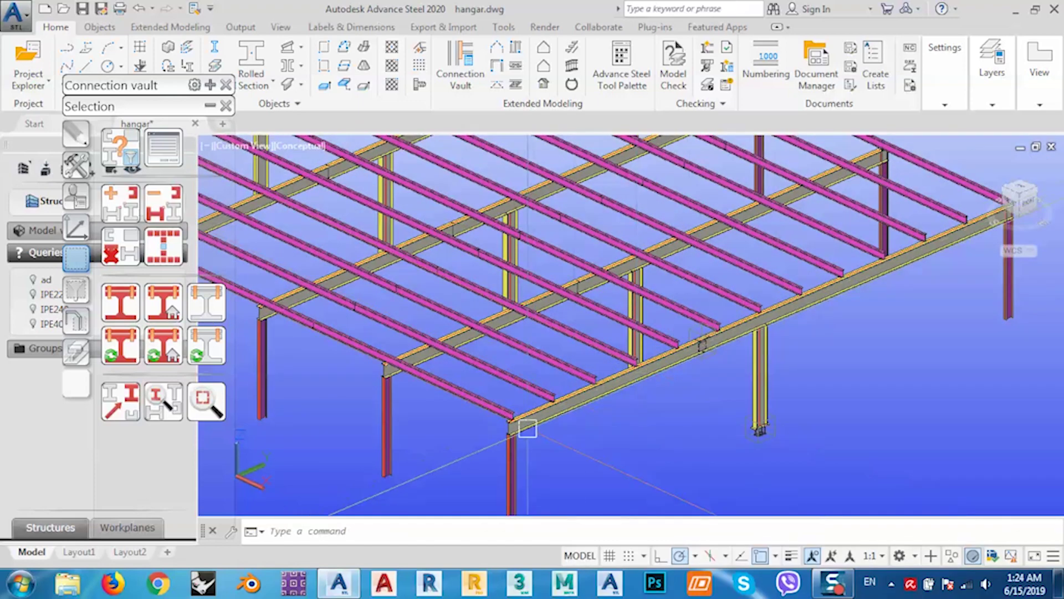
pyautogui.scroll(2, 768, 302)
pyautogui.moveTo(772, 300); pyautogui.dragTo(660, 373, button='middle')
pyautogui.scroll(2, 629, 340)
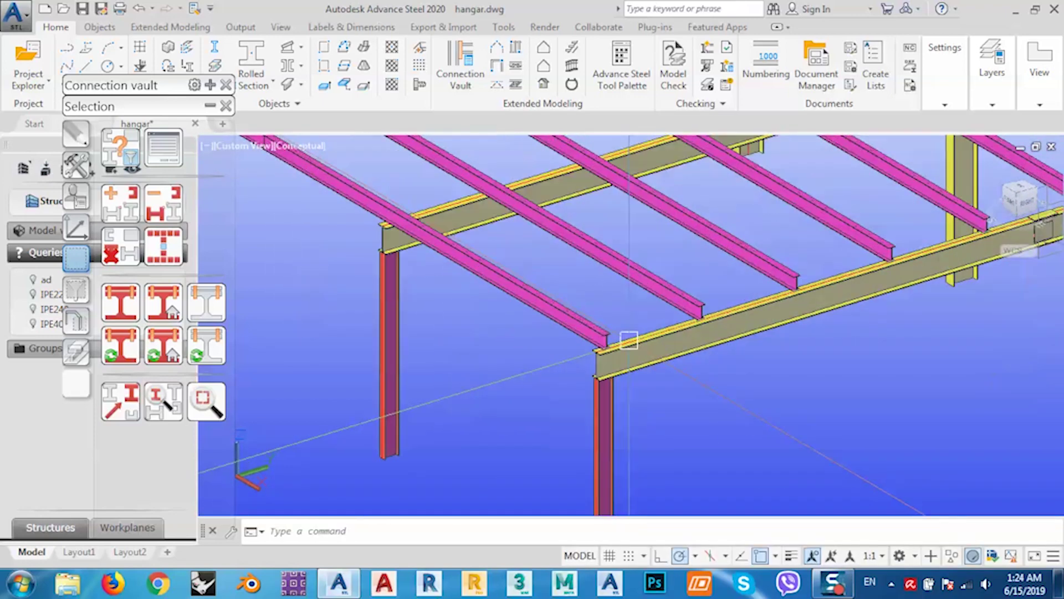
pyautogui.scroll(1, 629, 340)
pyautogui.scroll(2, 574, 329)
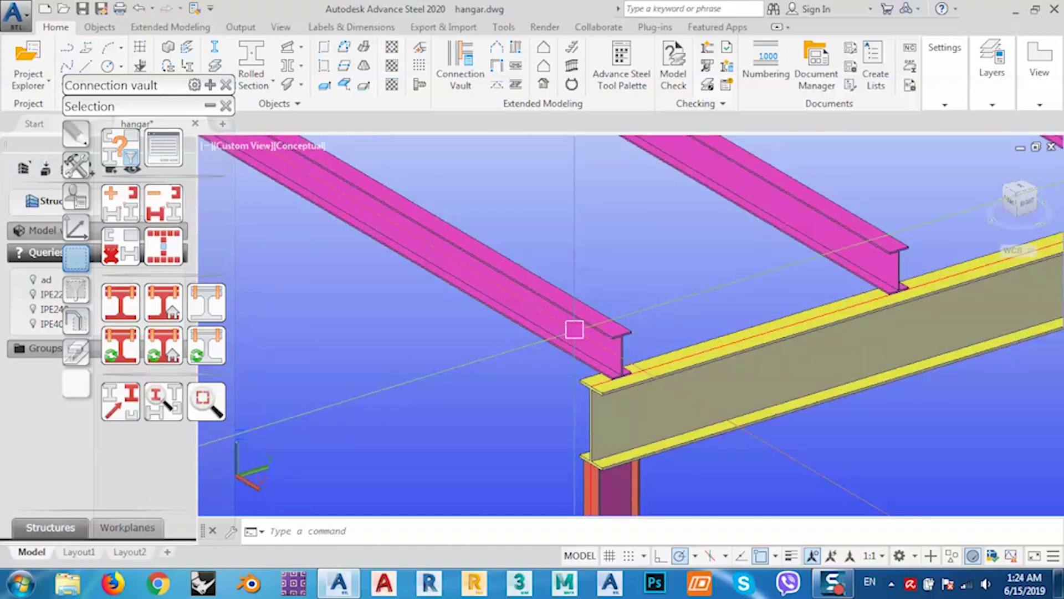
pyautogui.scroll(-5, 575, 329)
pyautogui.scroll(5, 571, 309)
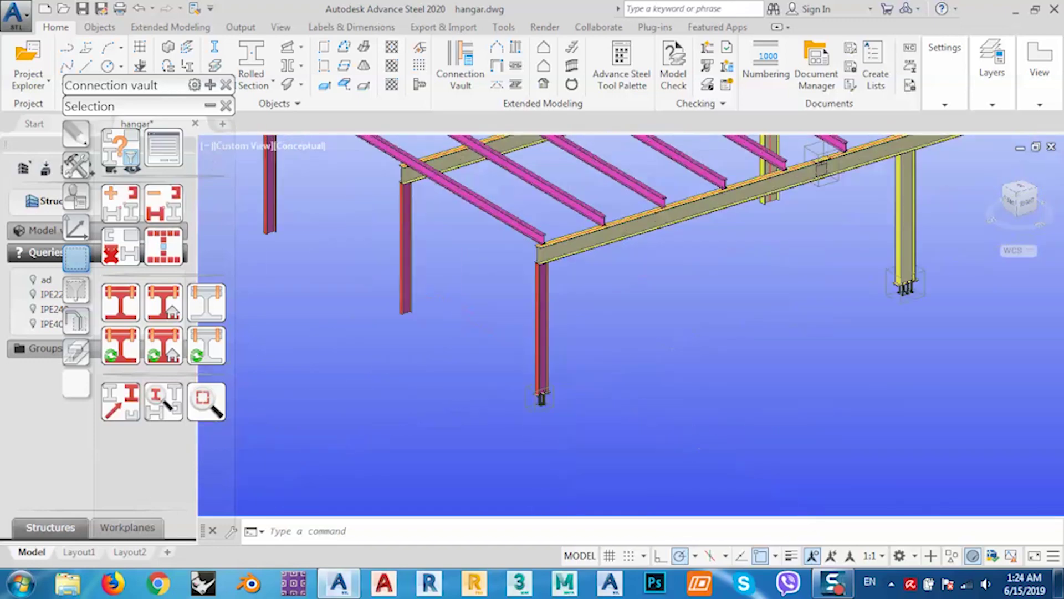
# Step: Zoom in on a column base plate and its anchor bolts, then zoom back out
pyautogui.scroll(4, 500, 368)
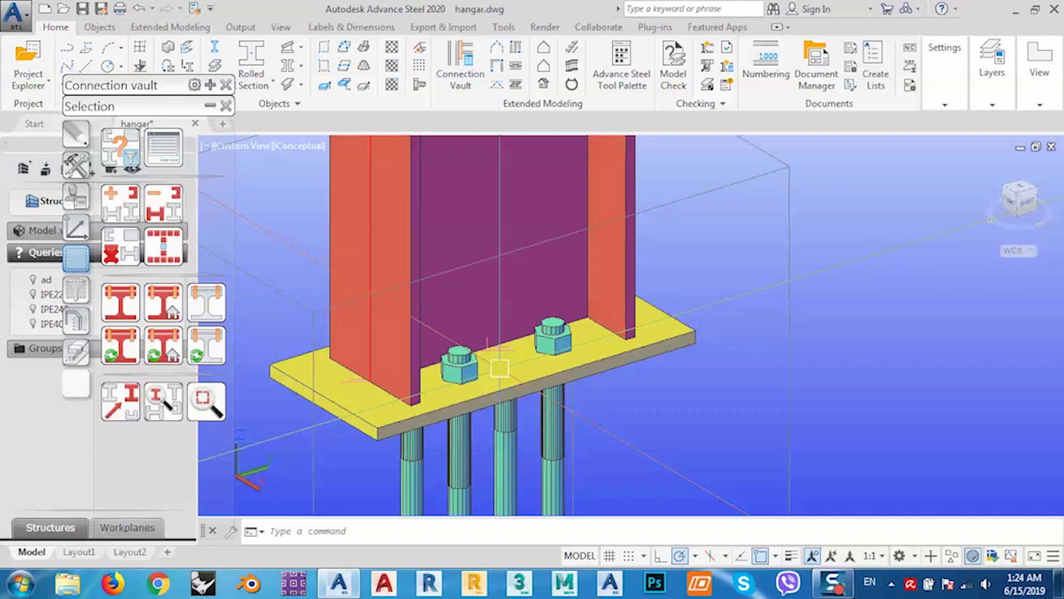
pyautogui.moveTo(500, 368)
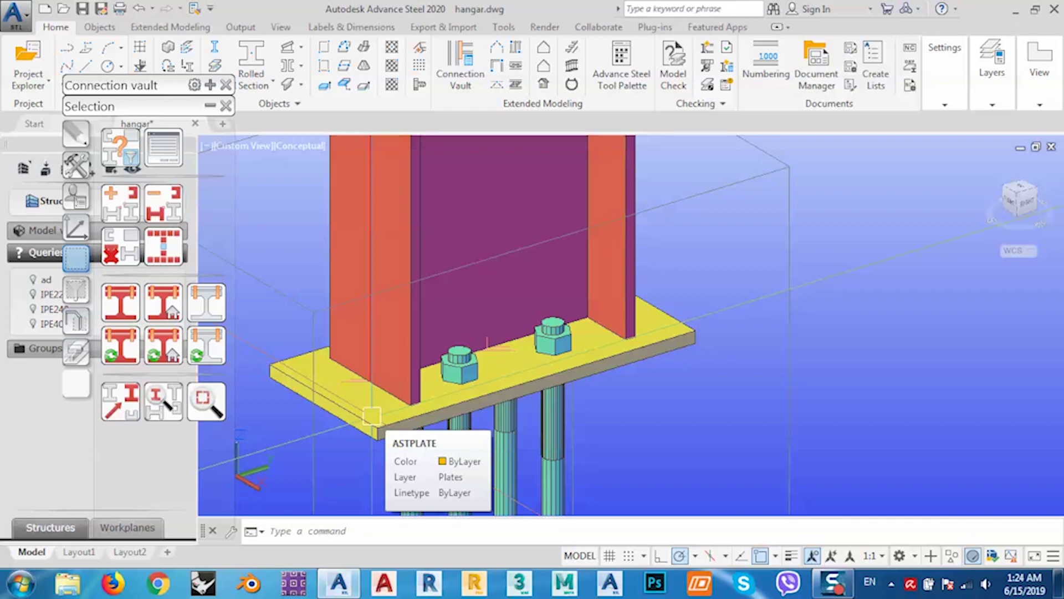
pyautogui.scroll(-4, 372, 416)
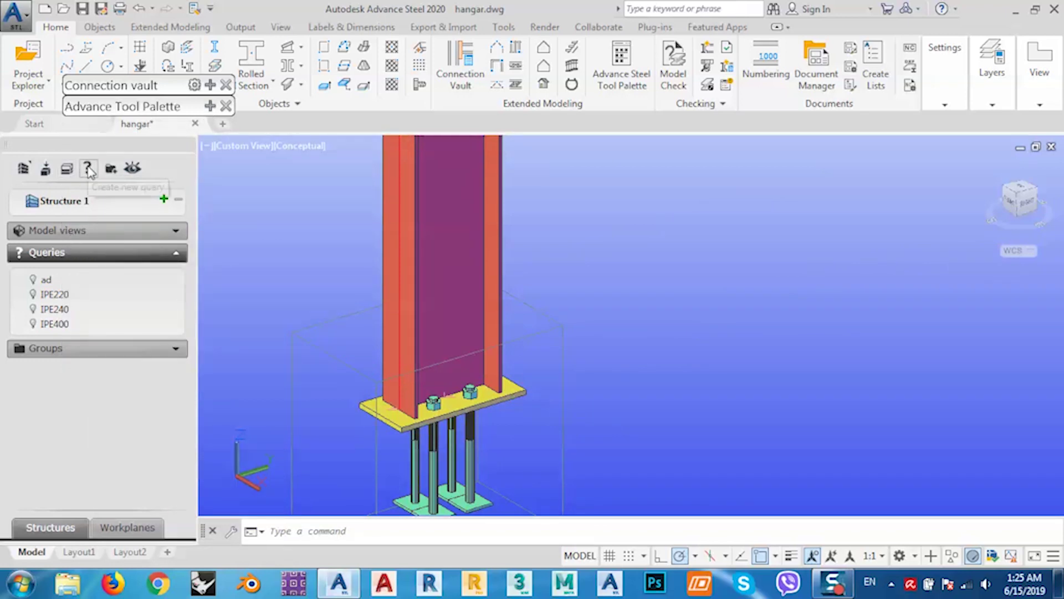
pyautogui.click(88, 170)
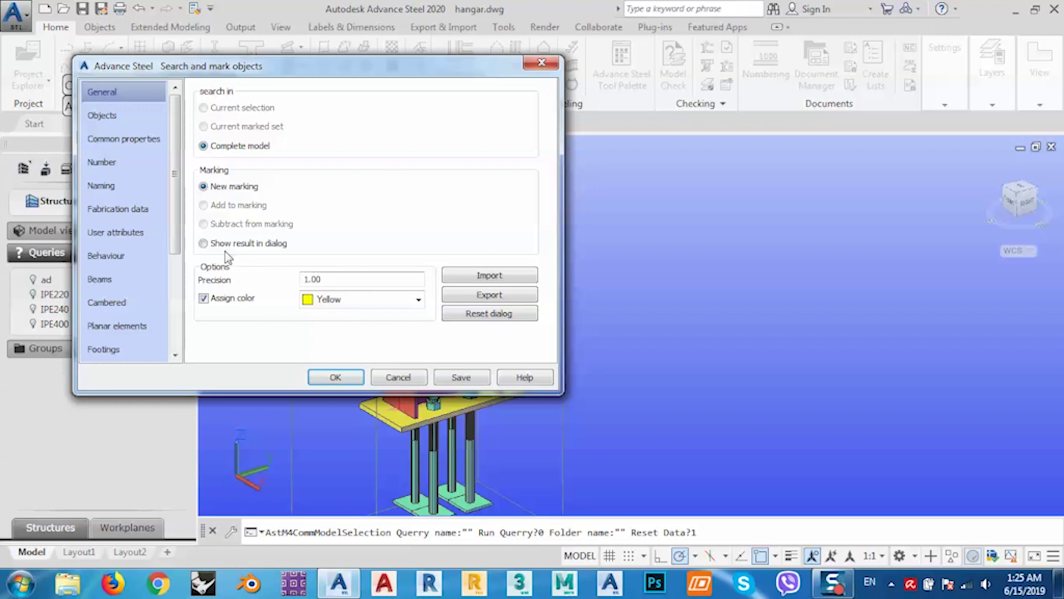
pyautogui.click(121, 116)
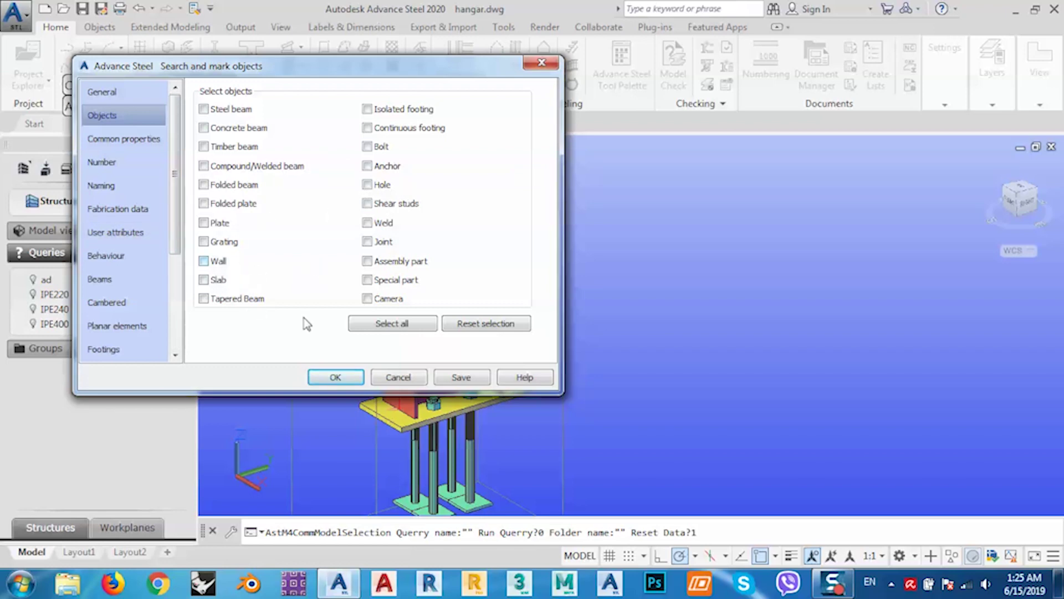
pyautogui.click(100, 142)
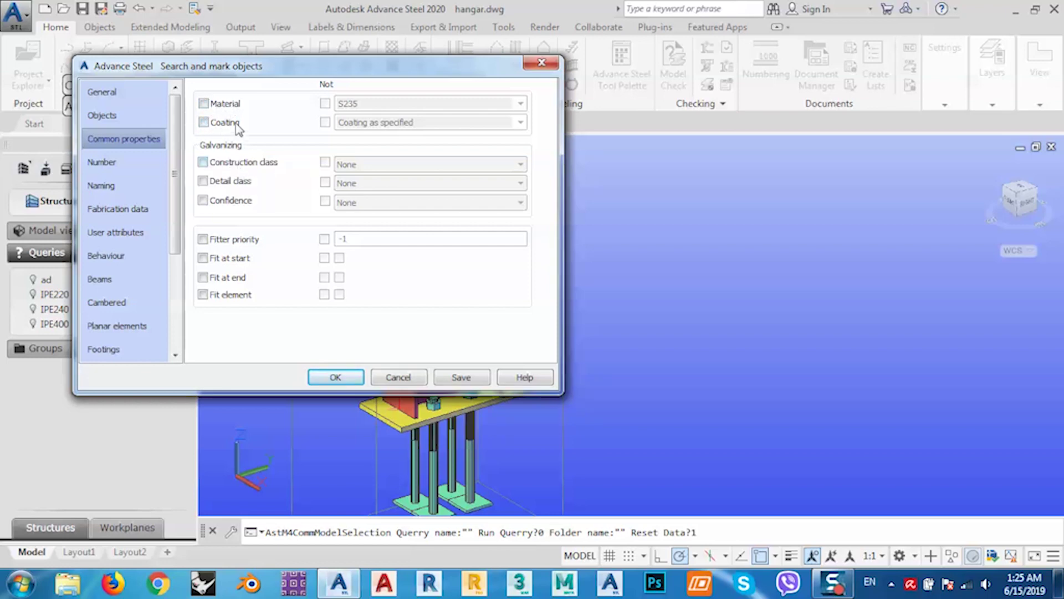
pyautogui.click(111, 163)
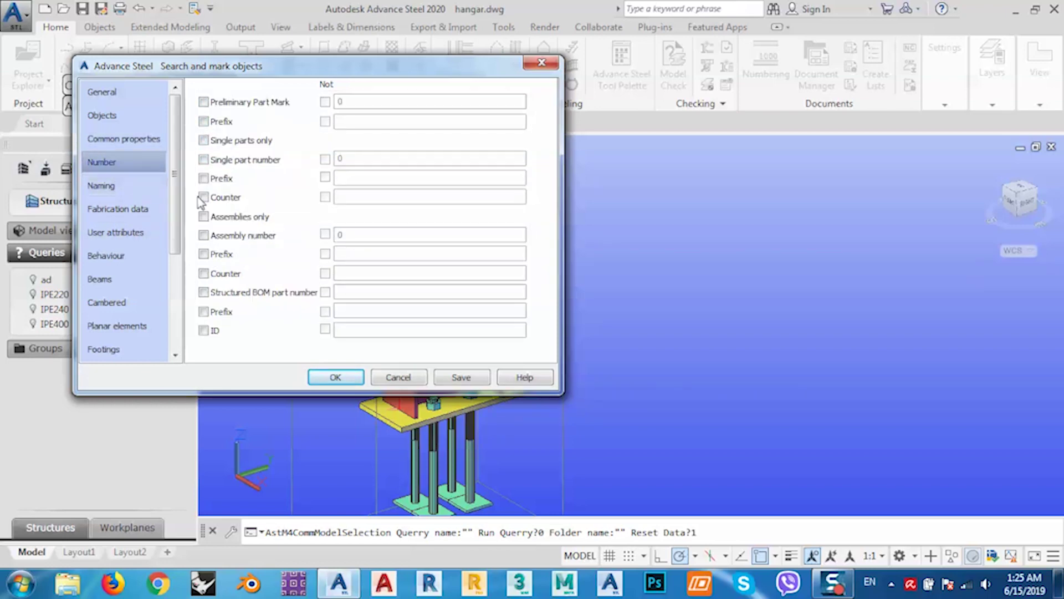
pyautogui.click(105, 190)
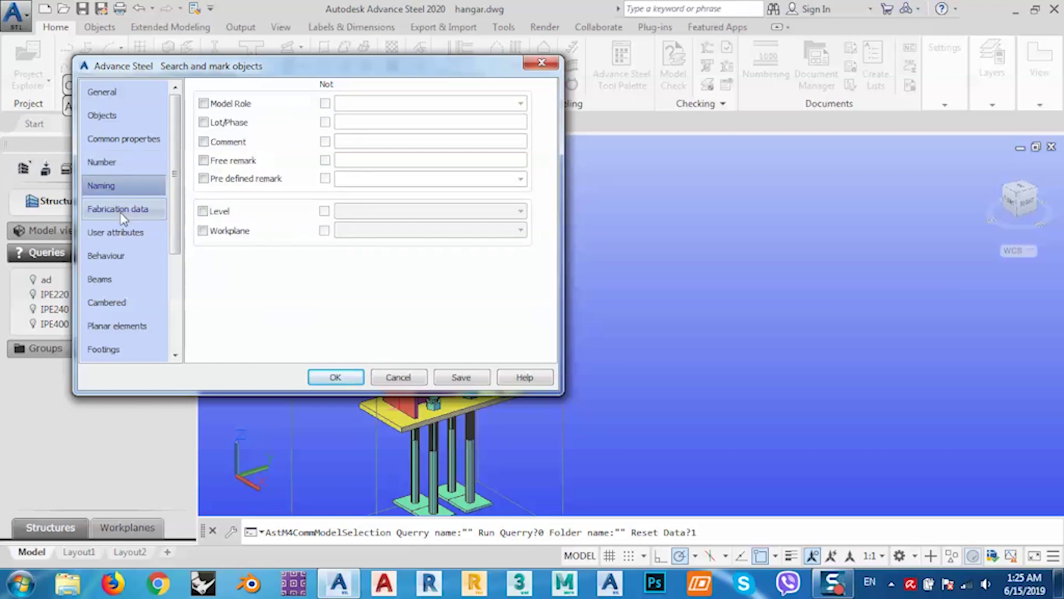
pyautogui.click(115, 209)
pyautogui.click(125, 235)
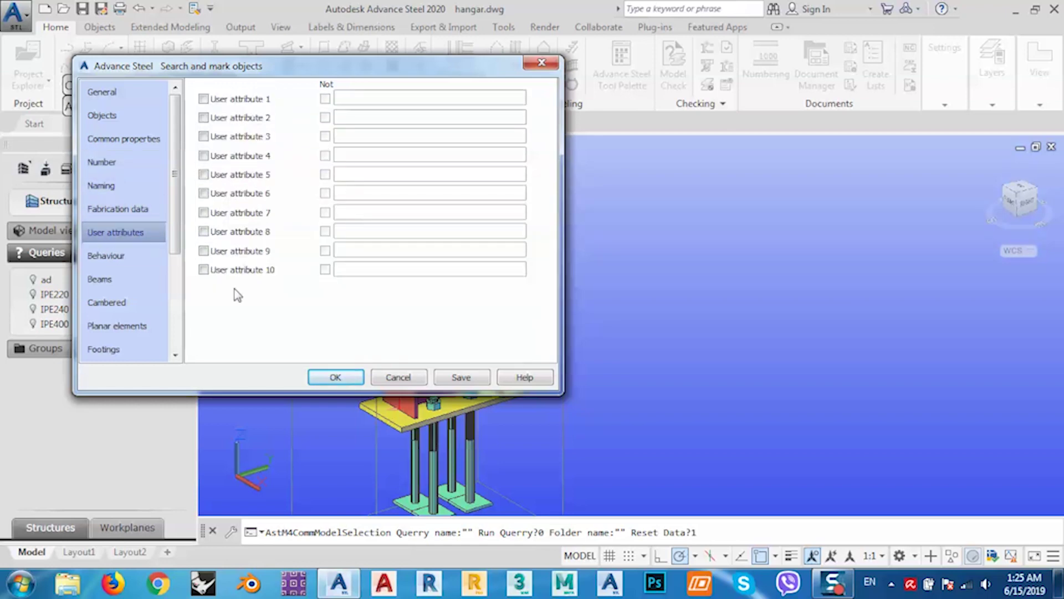
pyautogui.click(99, 256)
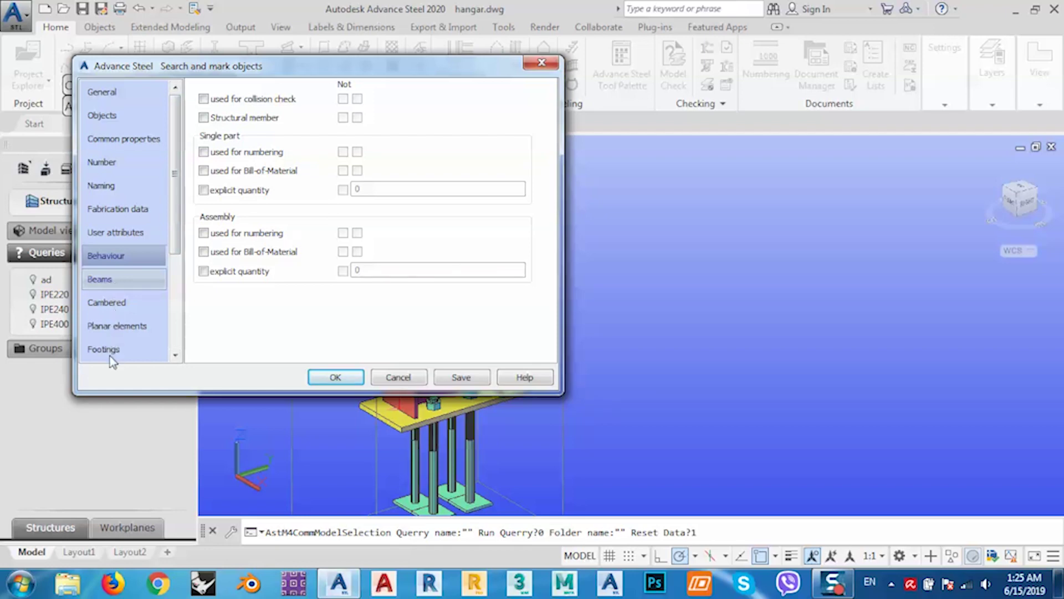
pyautogui.press('Down')
pyautogui.press('Down')
pyautogui.click(130, 328)
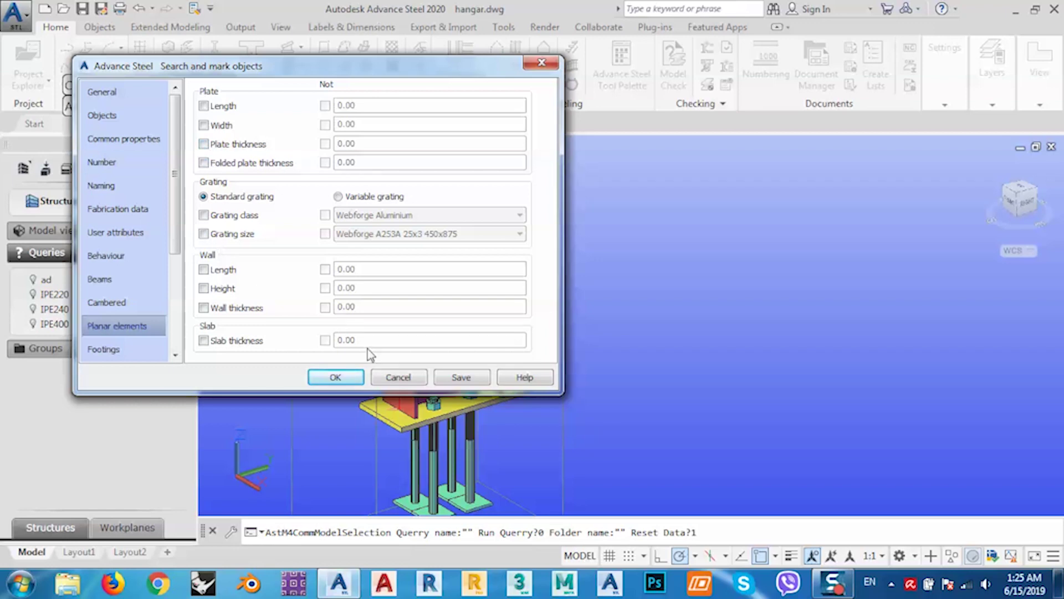
pyautogui.click(398, 377)
pyautogui.scroll(-6, 483, 310)
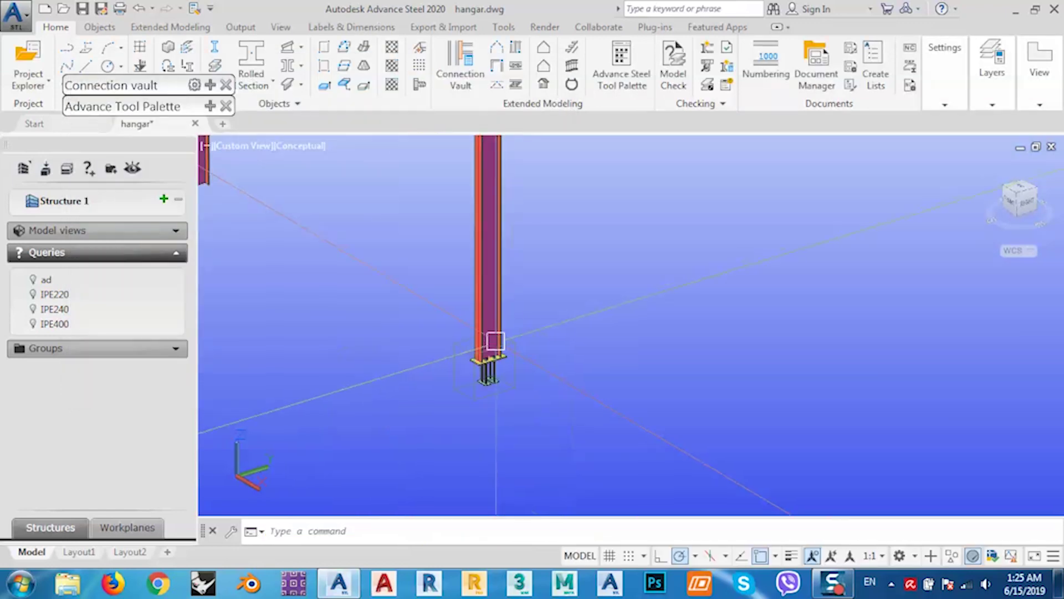
pyautogui.scroll(5, 498, 286)
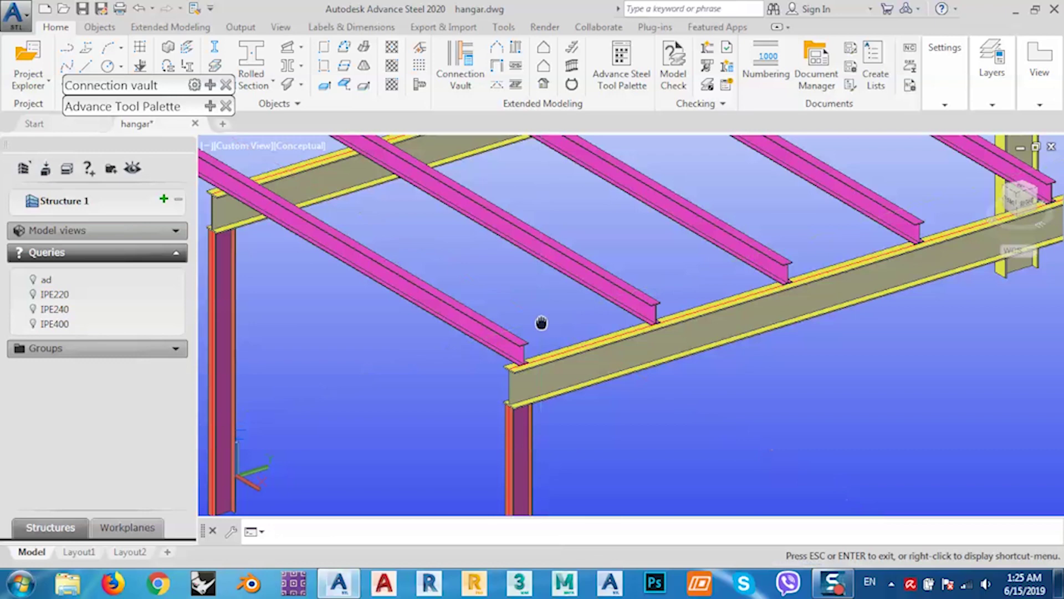
pyautogui.moveTo(542, 321); pyautogui.dragTo(598, 328, button='middle')
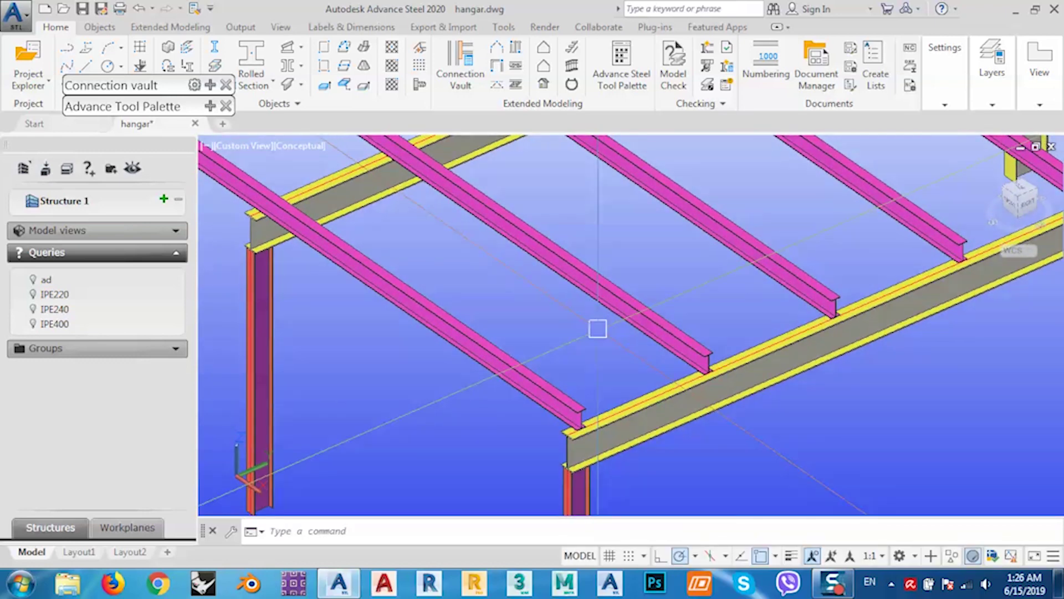
pyautogui.moveTo(598, 329); pyautogui.dragTo(592, 321, button='middle')
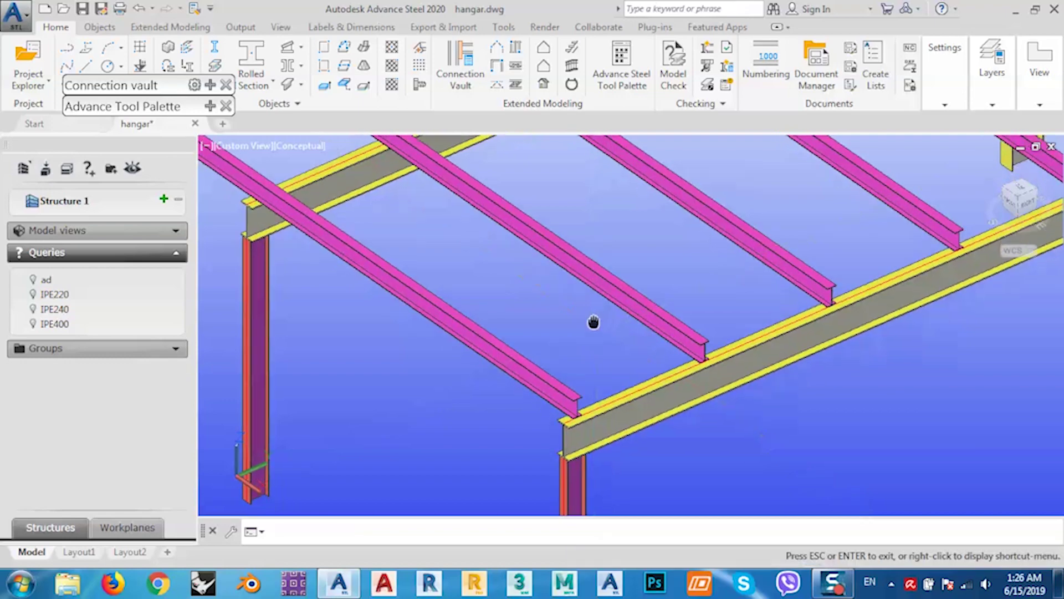